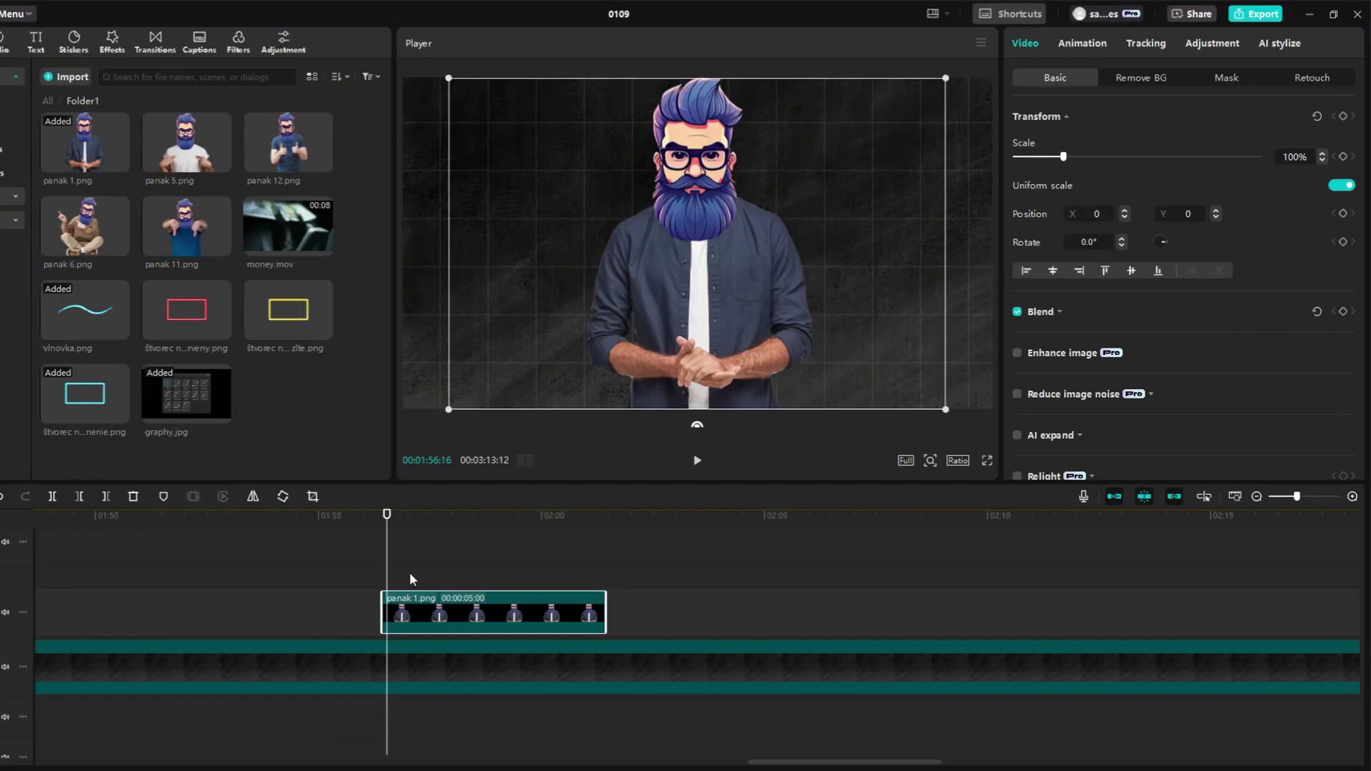
Step: Keyframe panak 1.png to slide from the right (X 1157) to the left, then preview it
left_click_drag(670, 341, 842, 340)
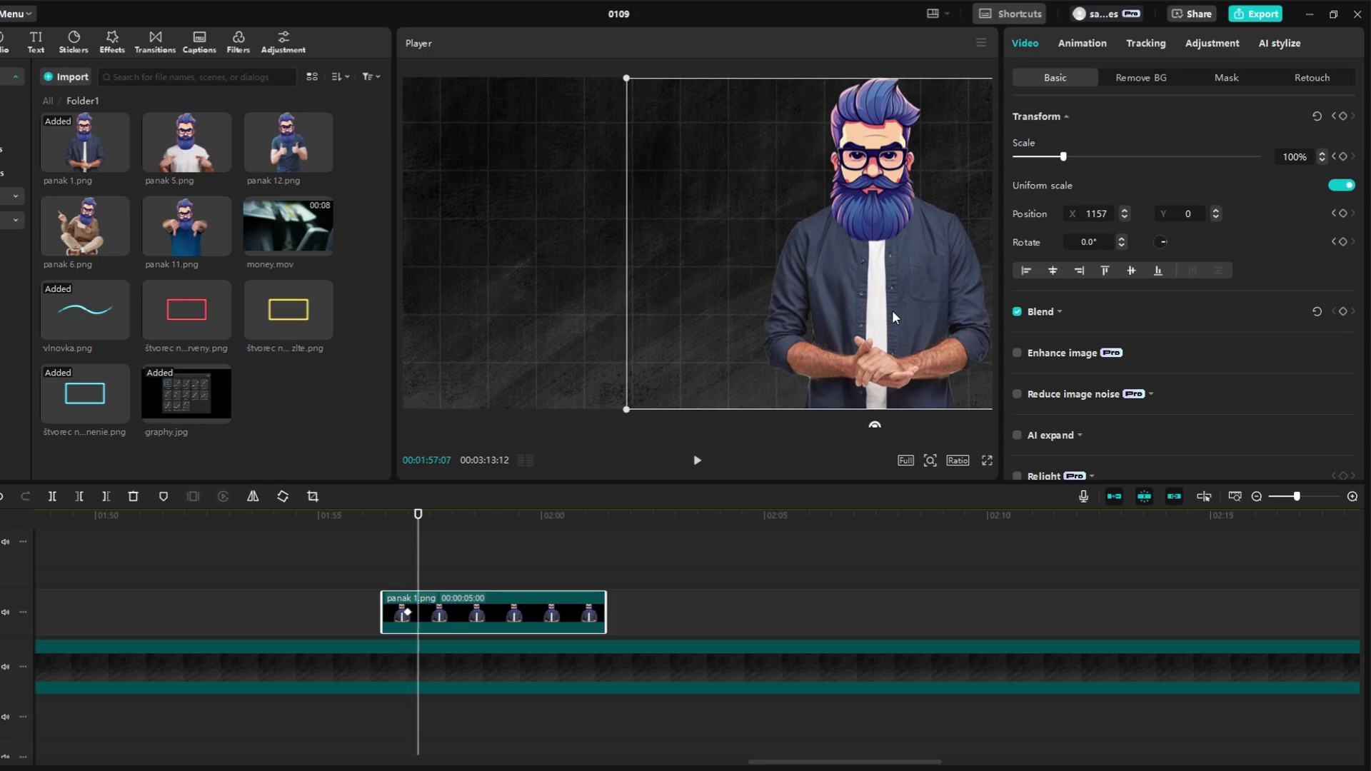
left_click_drag(893, 311, 863, 315)
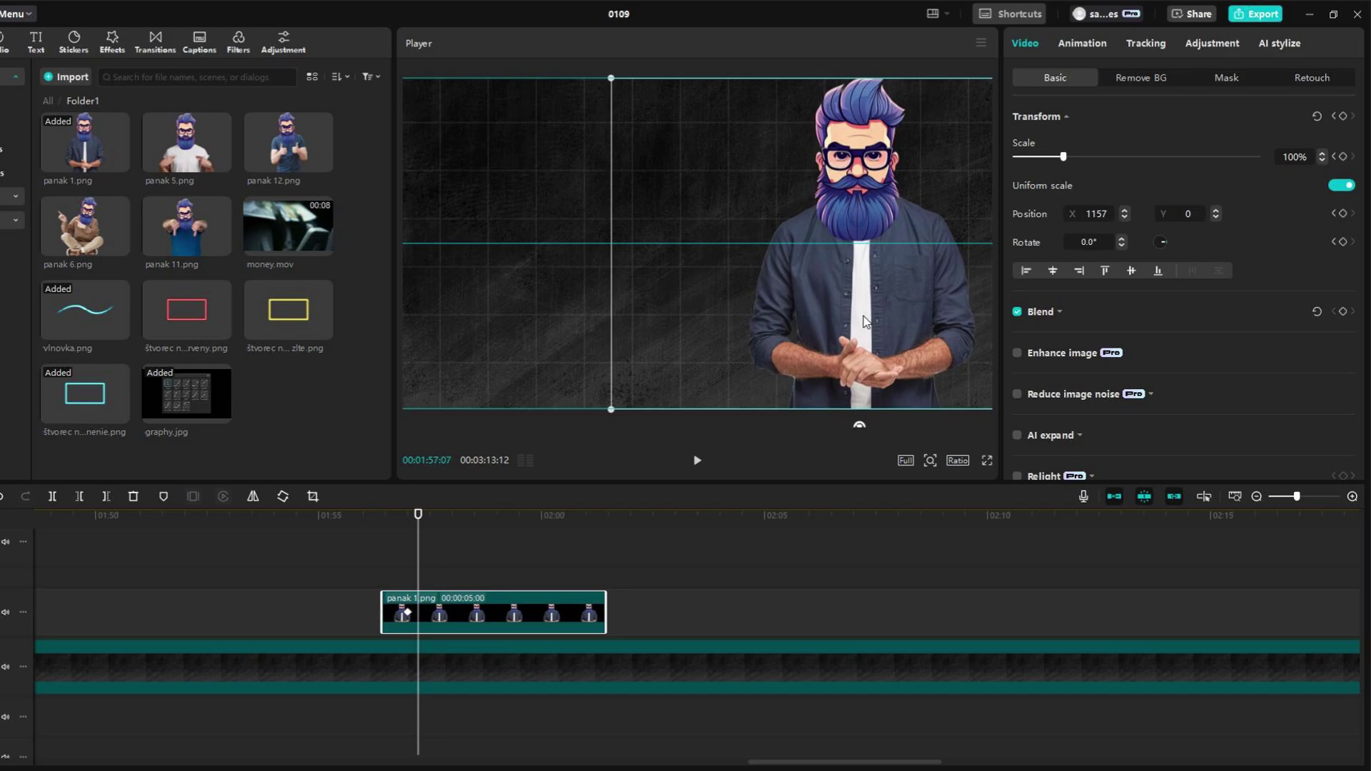
left_click_drag(863, 320, 525, 320)
left_click(396, 561)
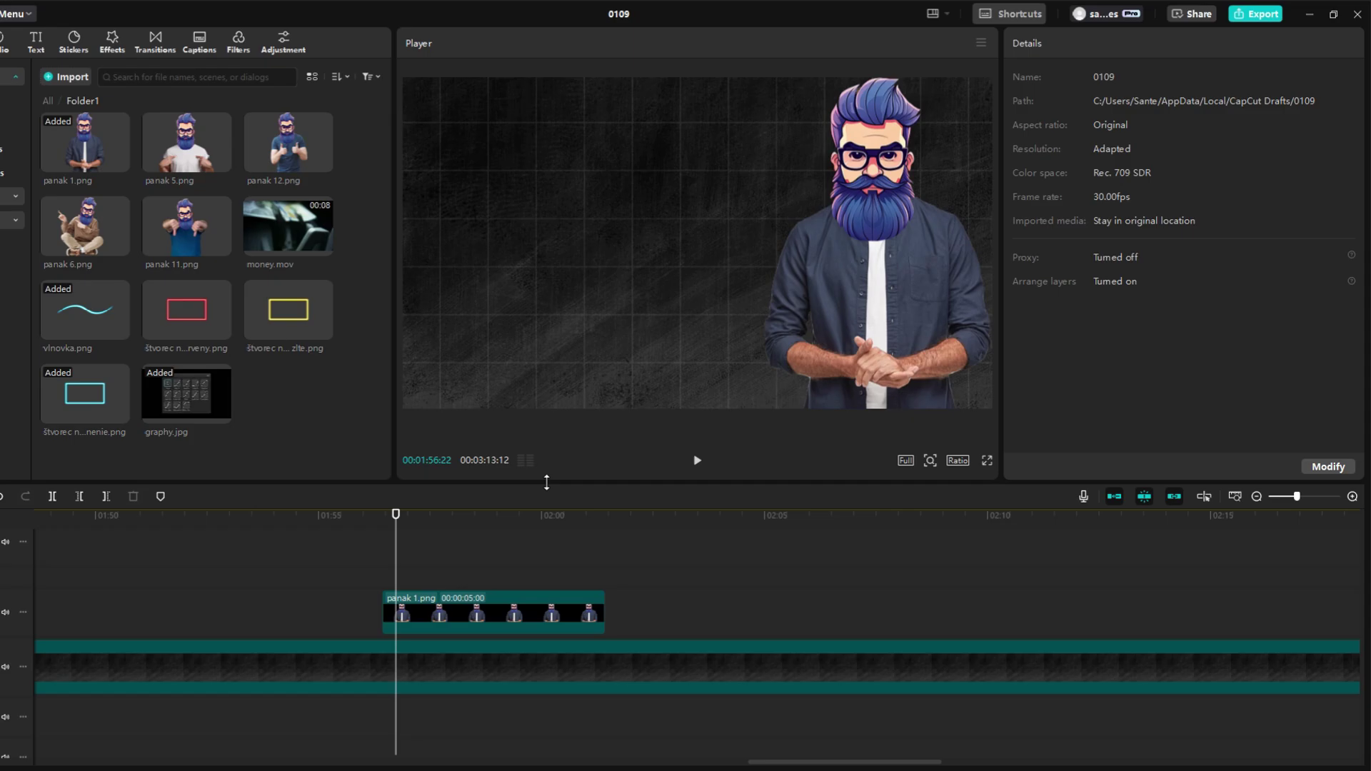
left_click(695, 461)
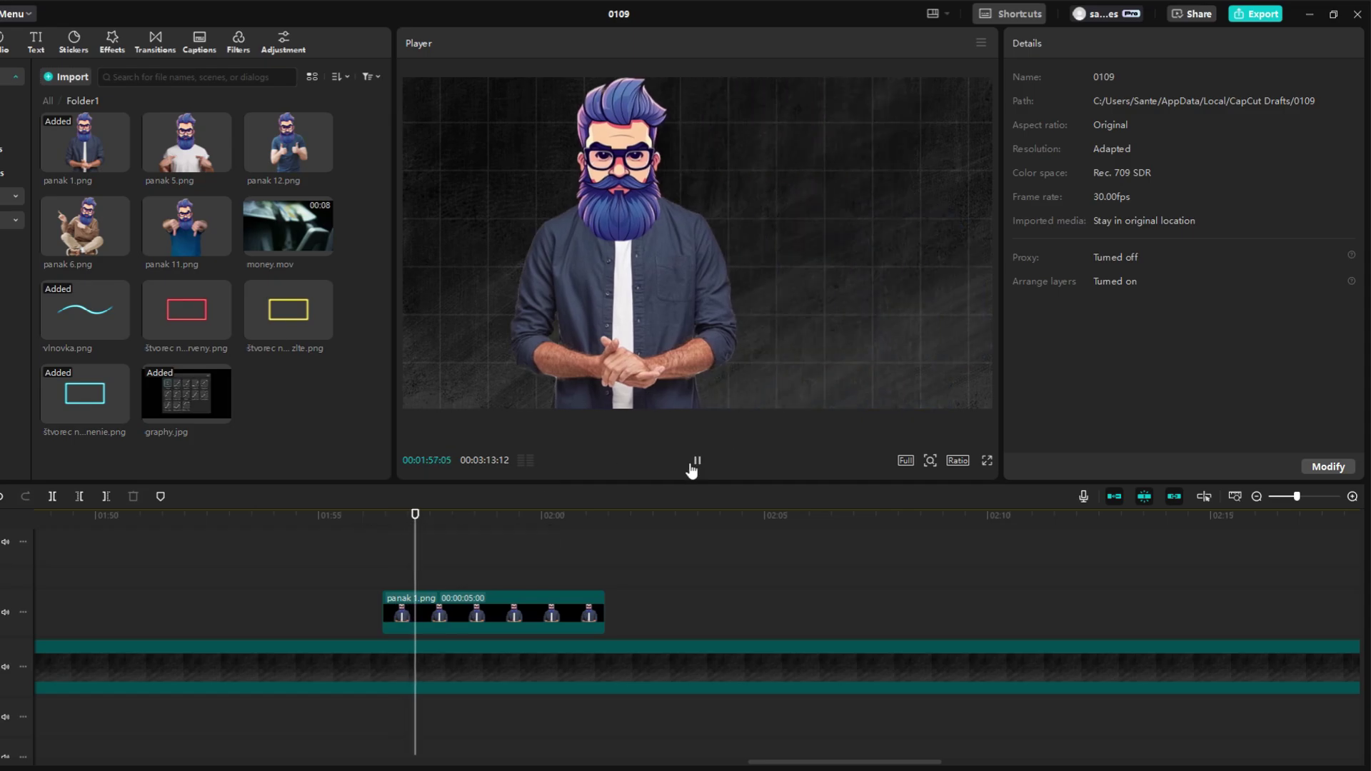
Step: Apply the Quad Ease preset curve to both x-position keyframes of panak 1.png and preview
left_click(410, 617)
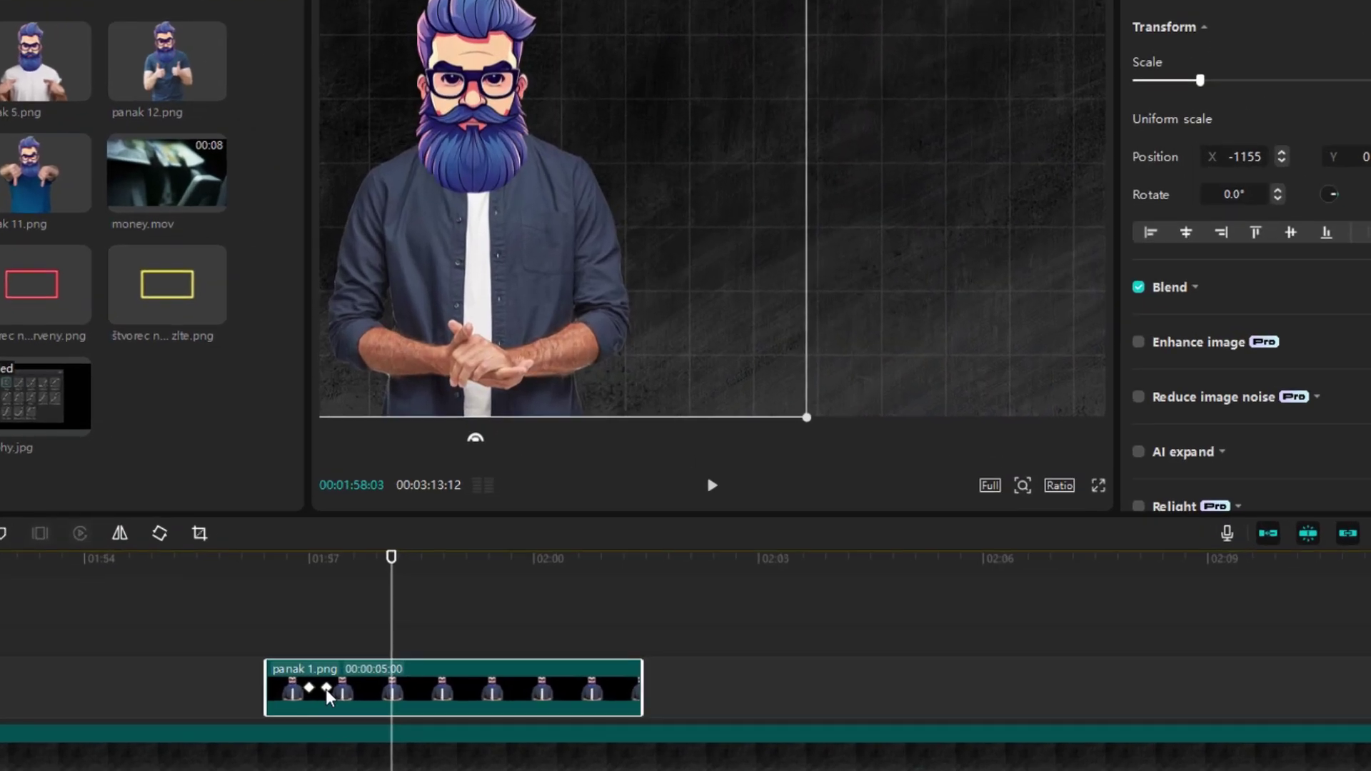
key("alt+k")
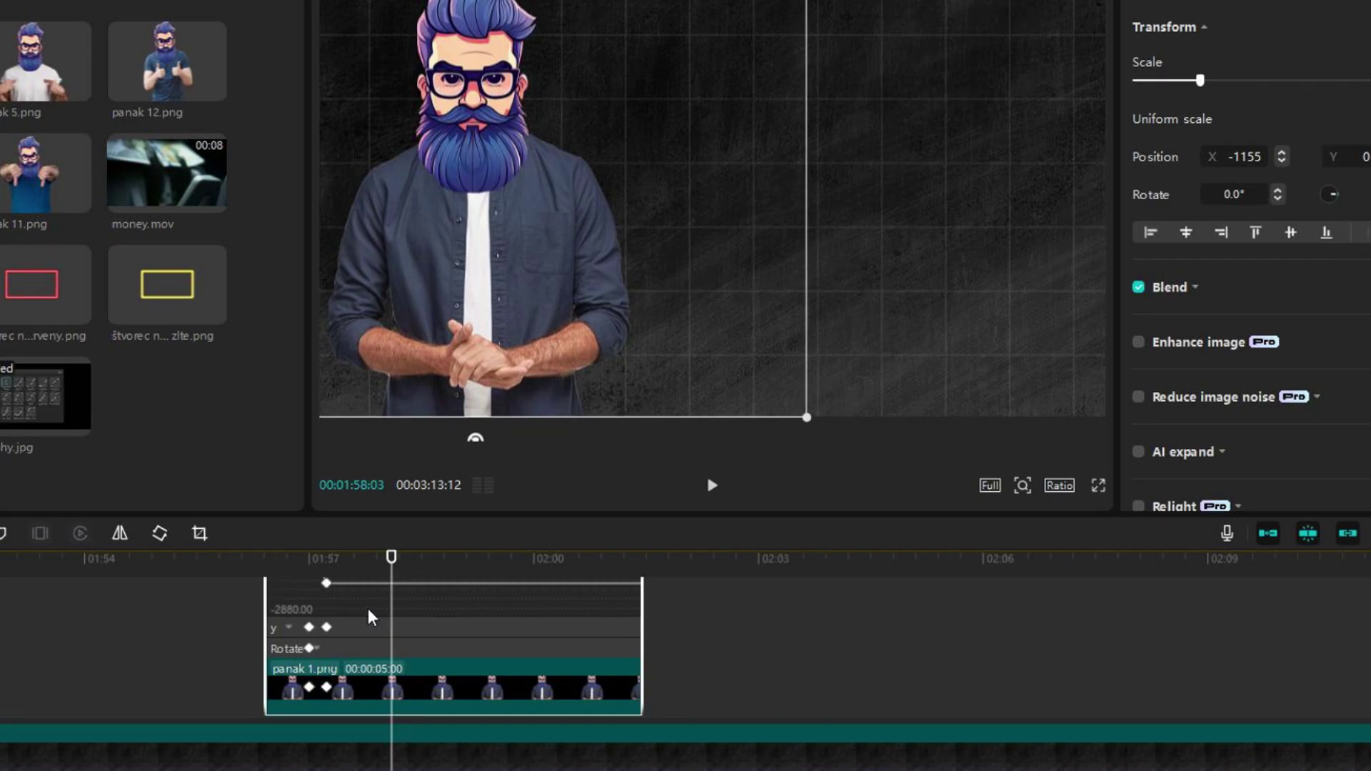
scroll(335, 627, "up", 1)
left_click(317, 616)
scroll(318, 642, "up", 2)
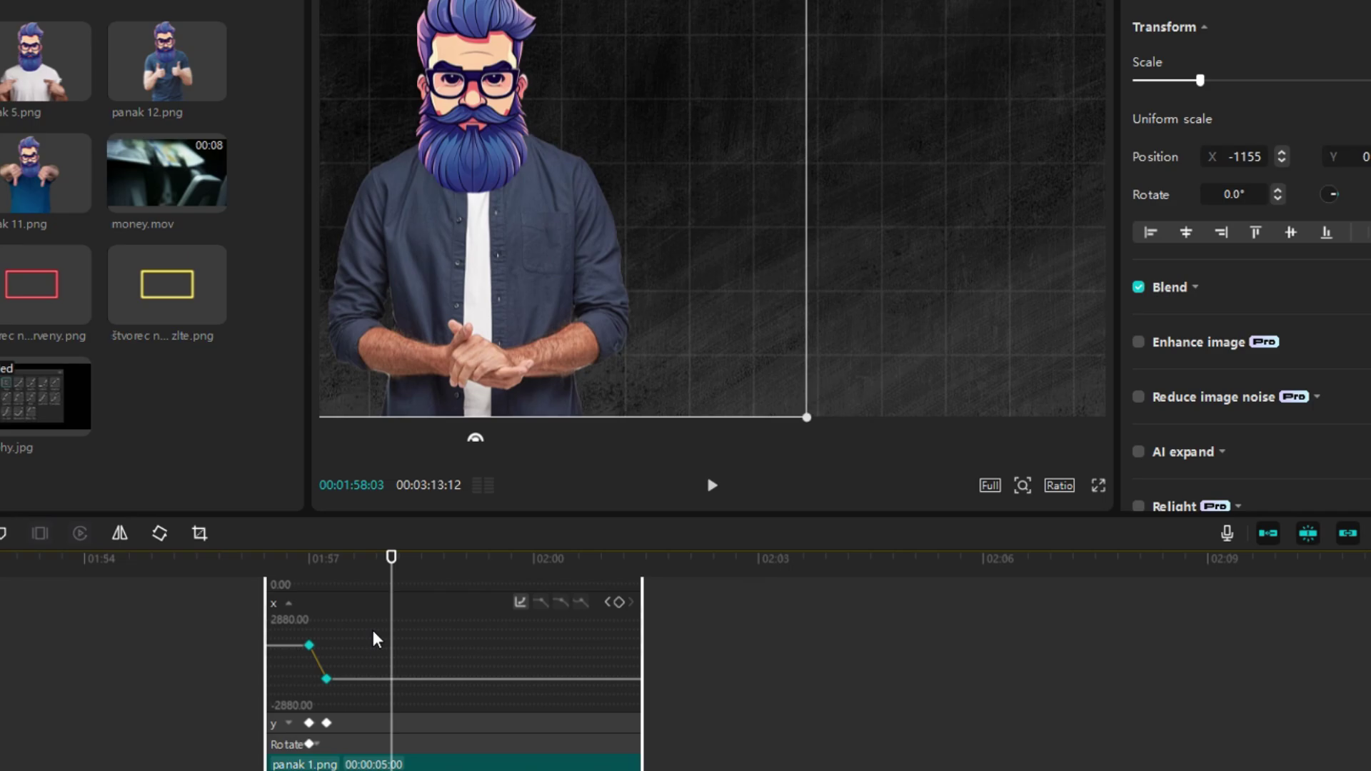
left_click(527, 633)
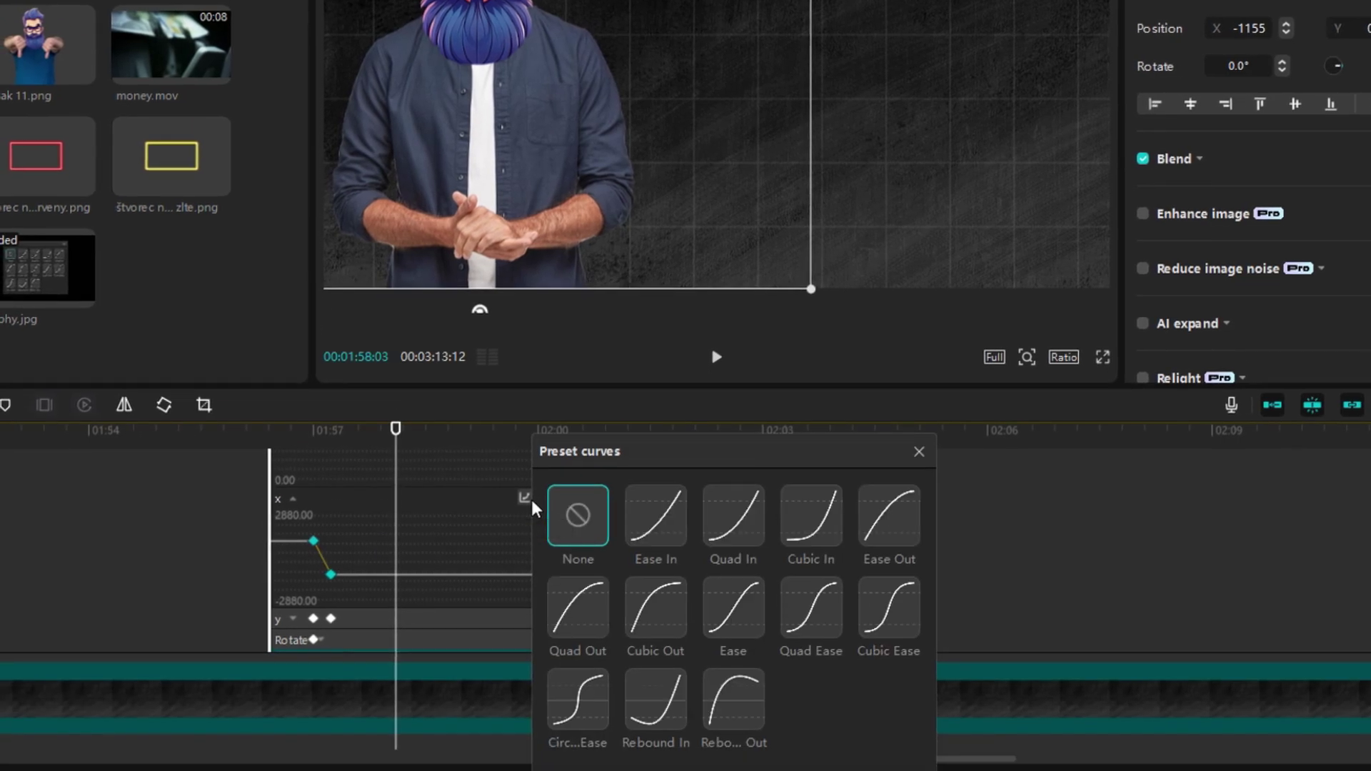
left_click(801, 619)
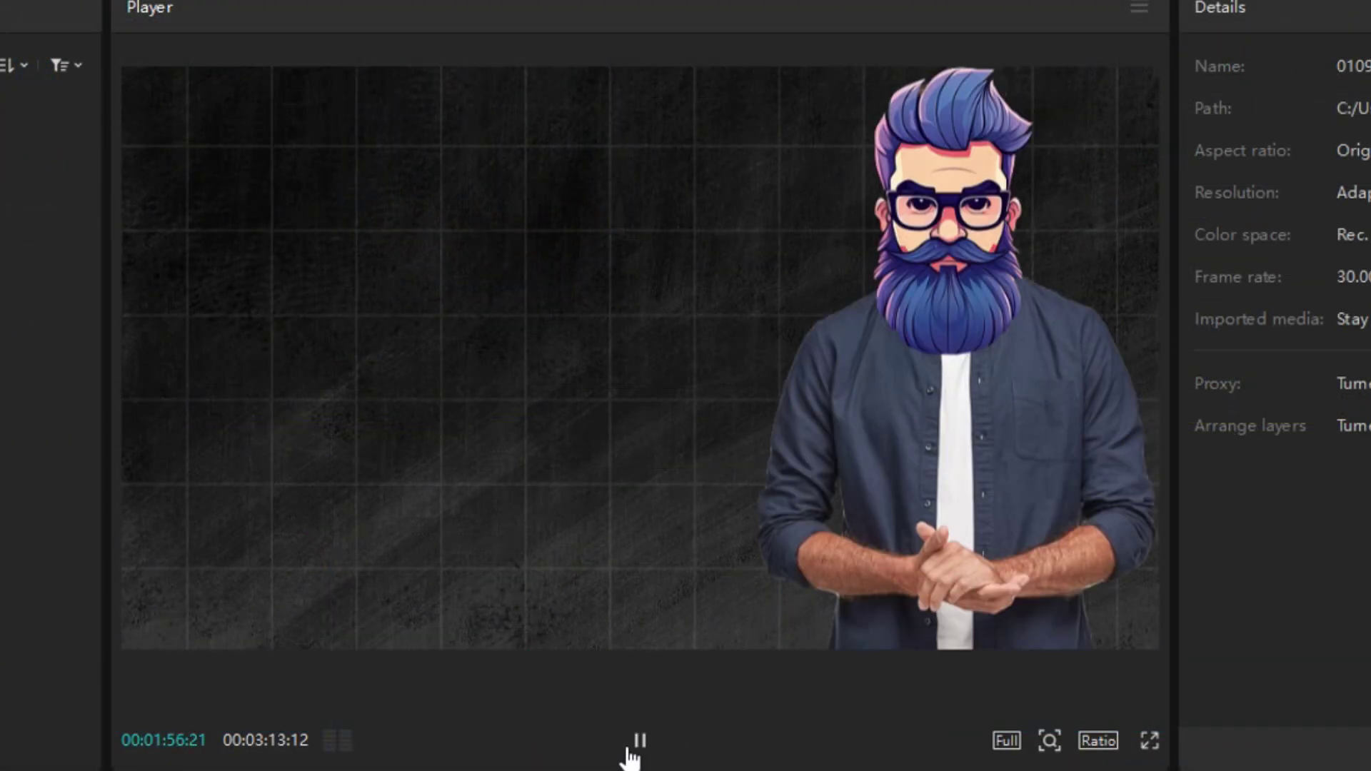
left_click(632, 746)
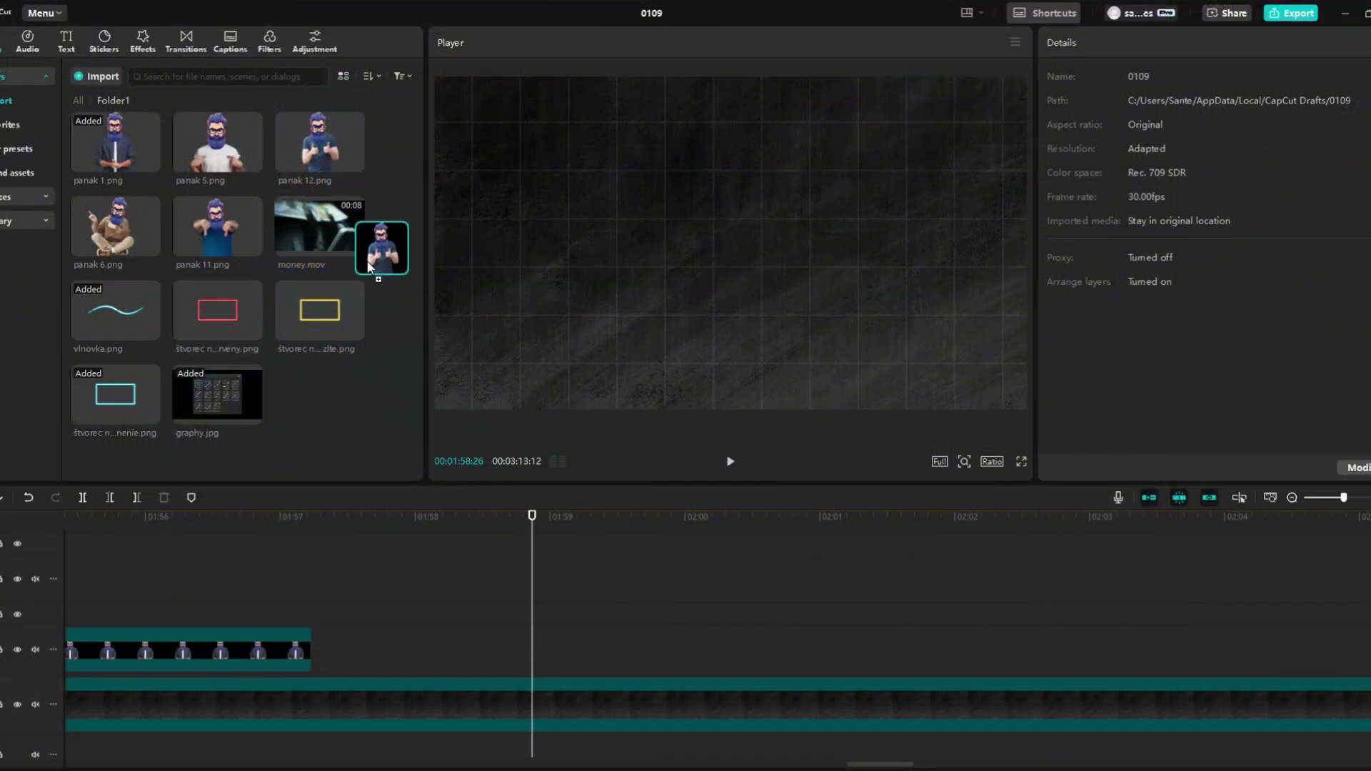
Step: Add panak 12.png at the playhead, rotated 180°, scaled to 62% and moved up-left
left_click_drag(370, 267, 533, 636)
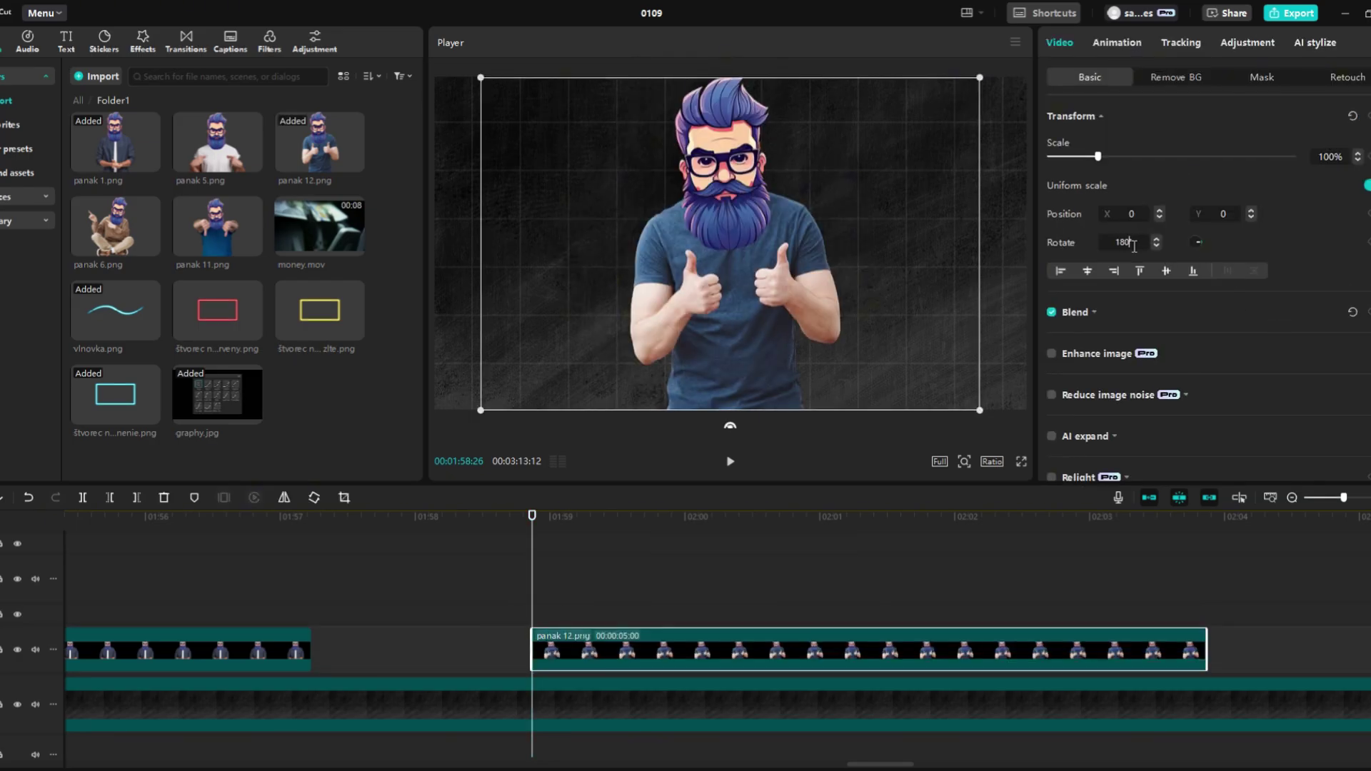
key("Return")
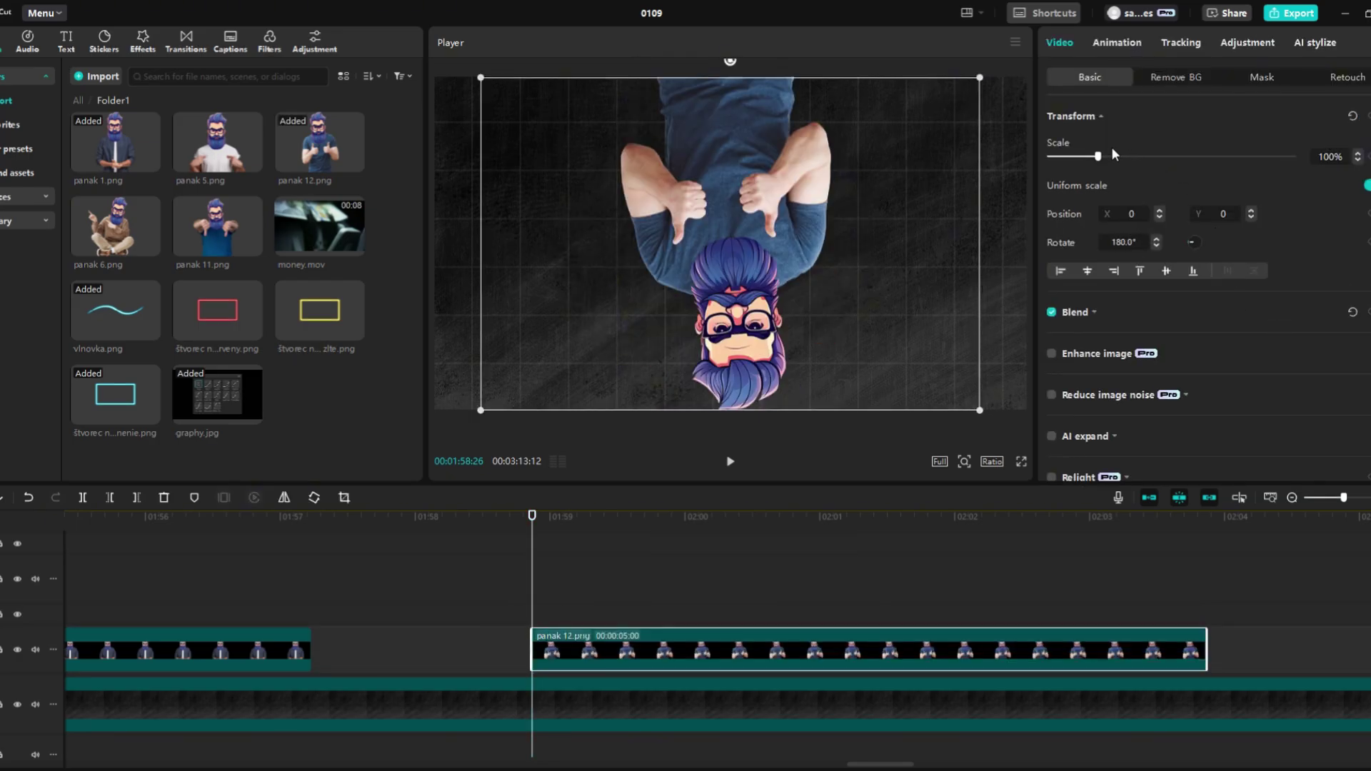
left_click_drag(975, 402, 692, 242)
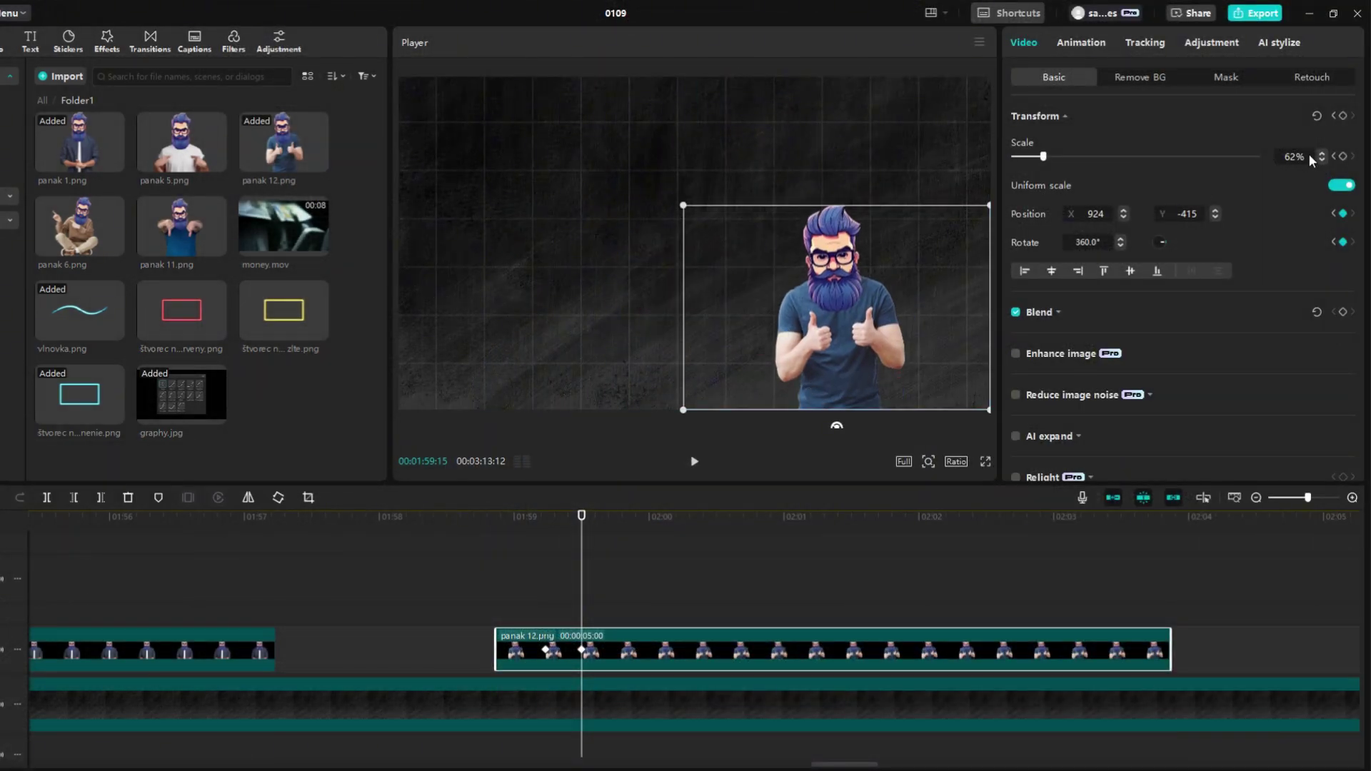
Step: Keyframe the character at 100% scale, Y 0 and 360° rotation, then play the spin
scroll(1264, 169, "up", 3)
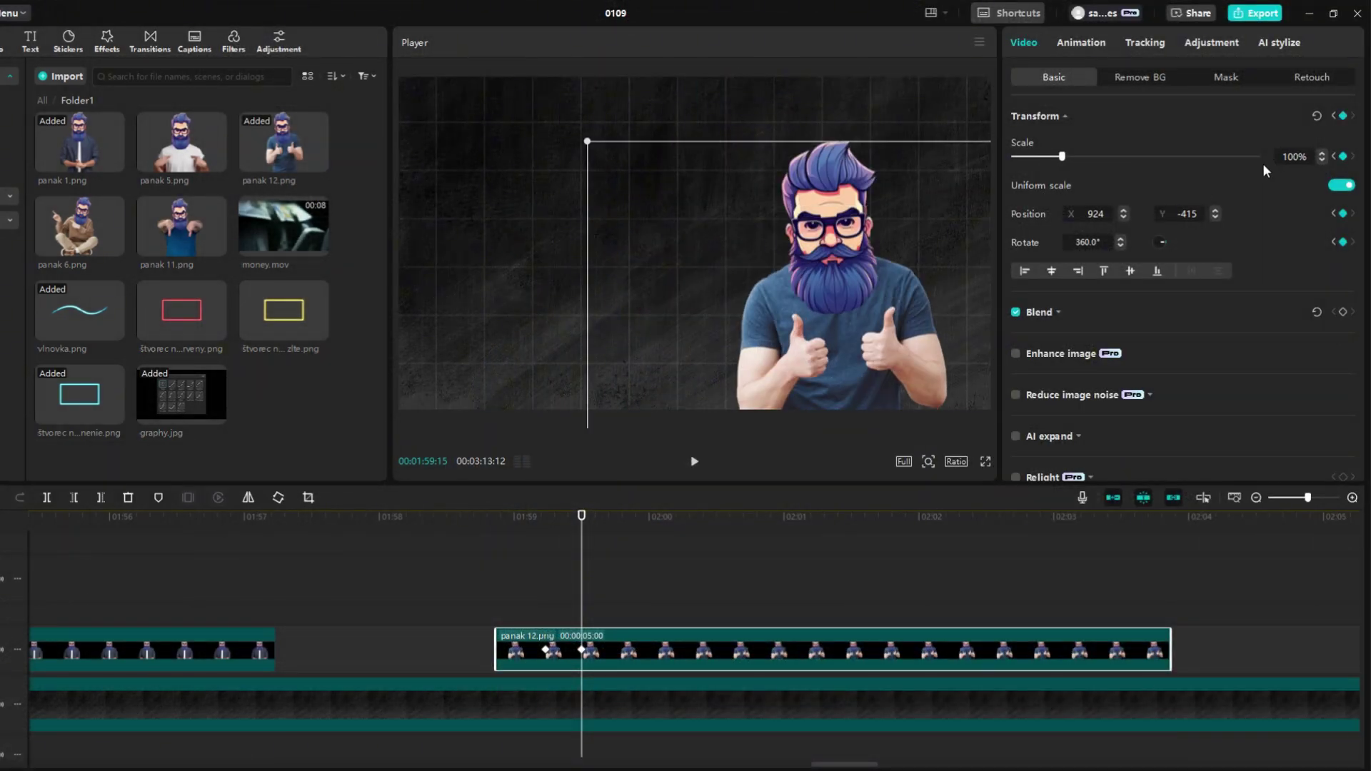
left_click_drag(798, 379, 793, 314)
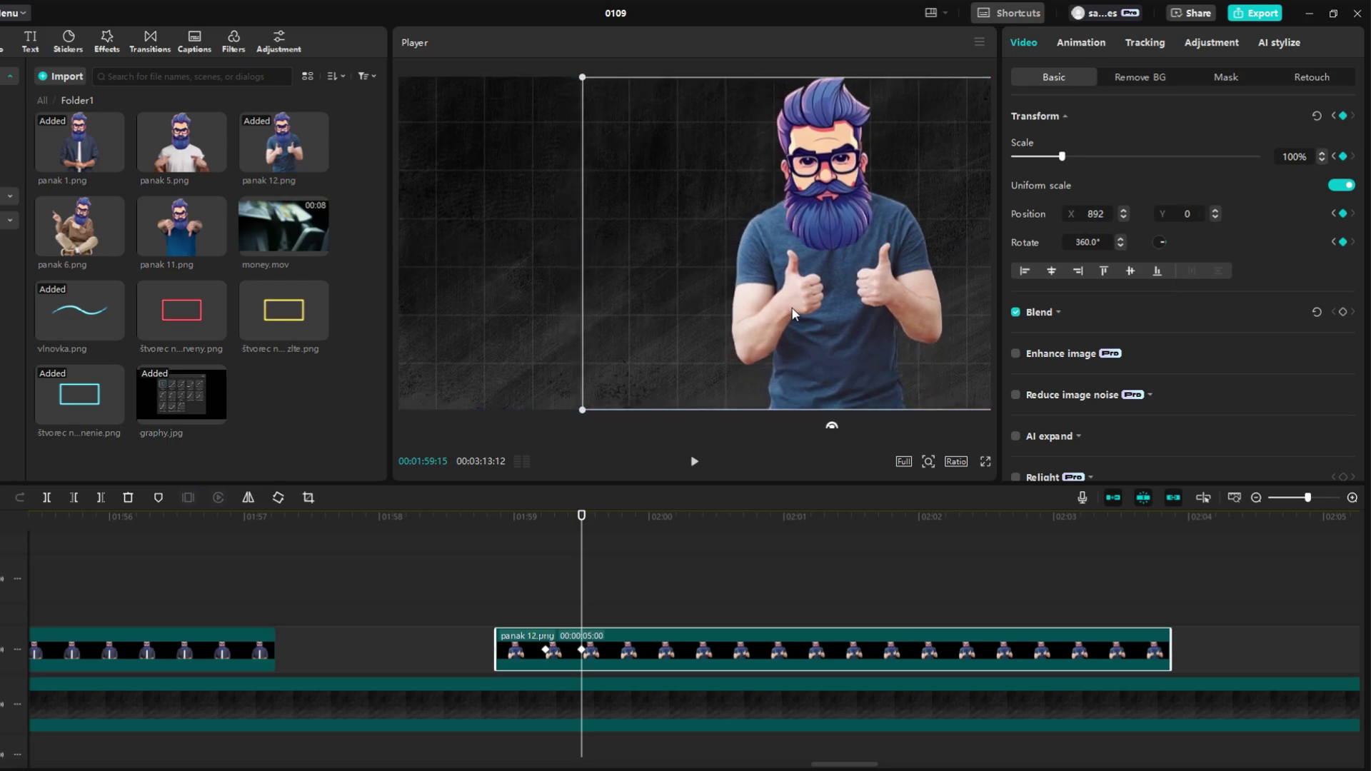
left_click(543, 549)
left_click(694, 462)
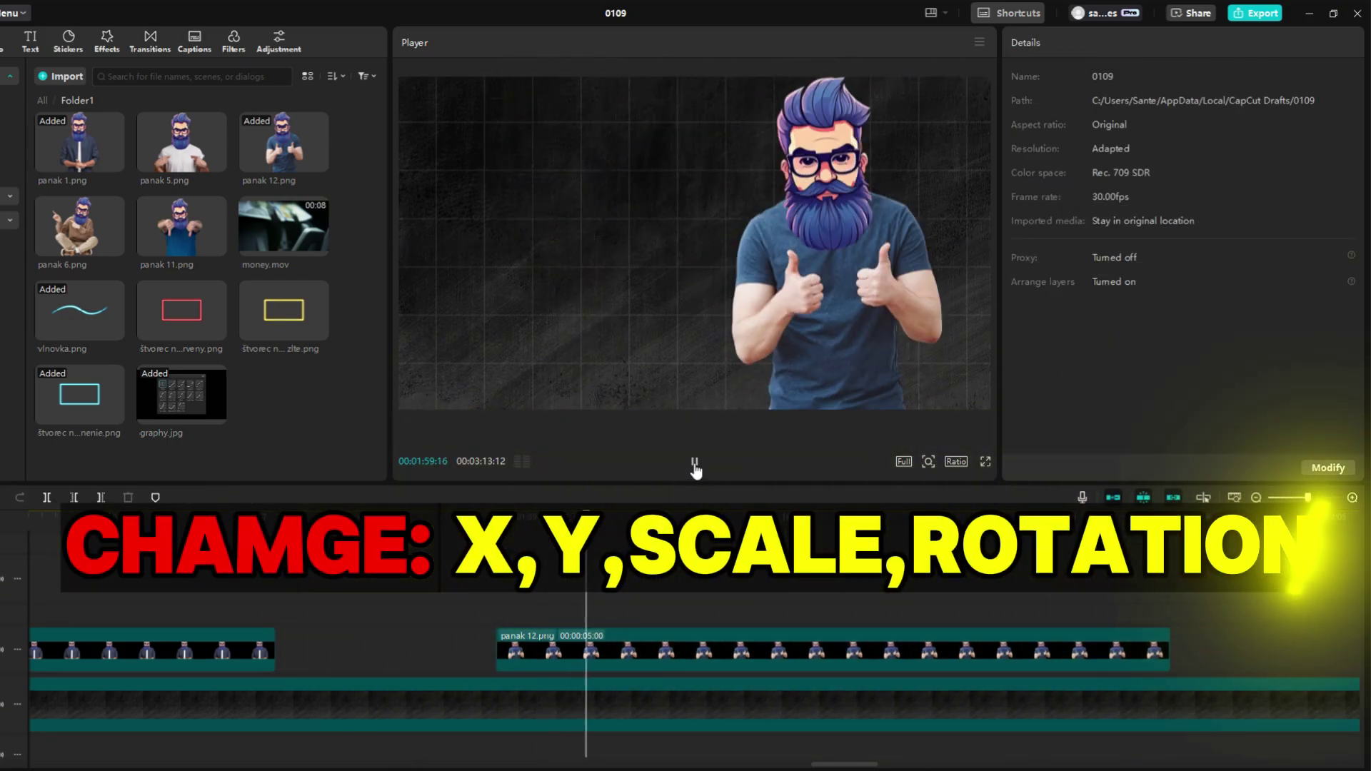
Step: Show panak 12.png's keyframe curves and give its scale curve Quad Ease
left_click(692, 463)
left_click(571, 653)
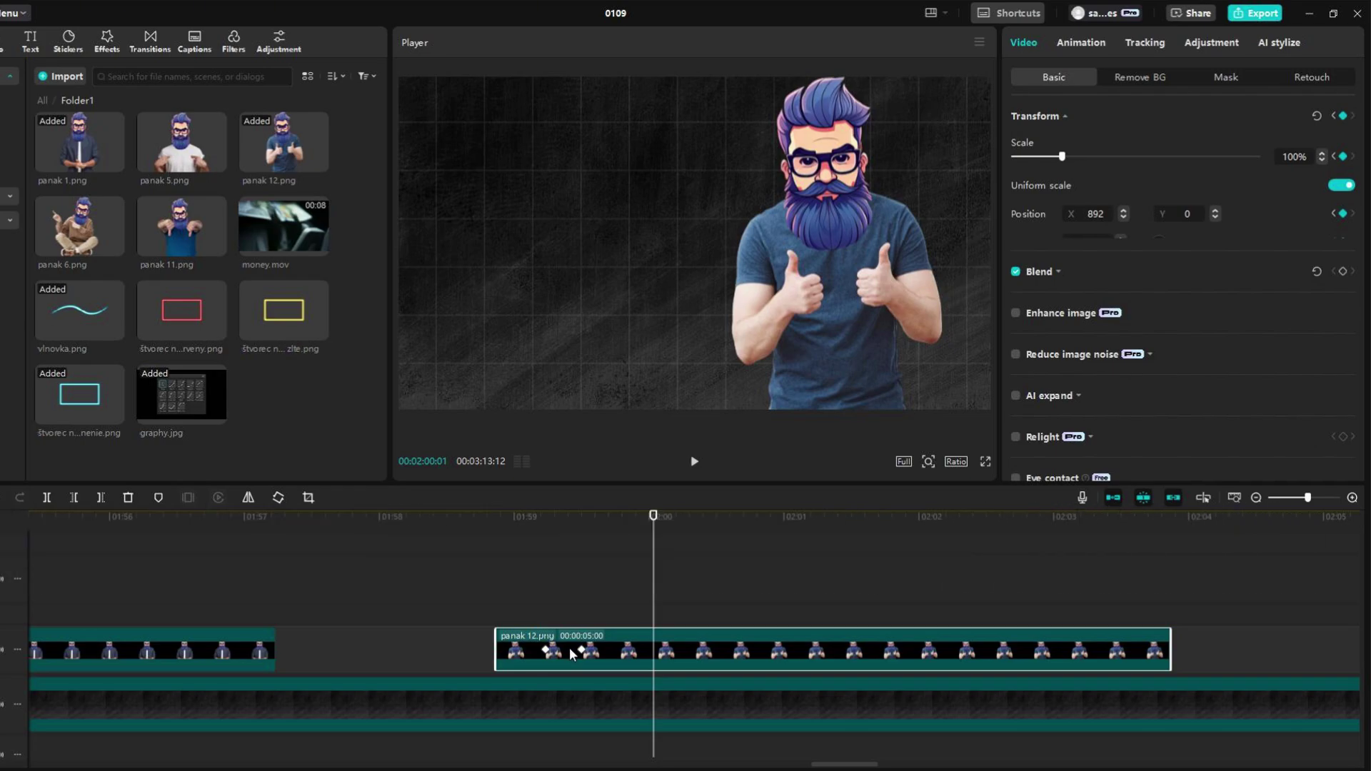
key("alt+k")
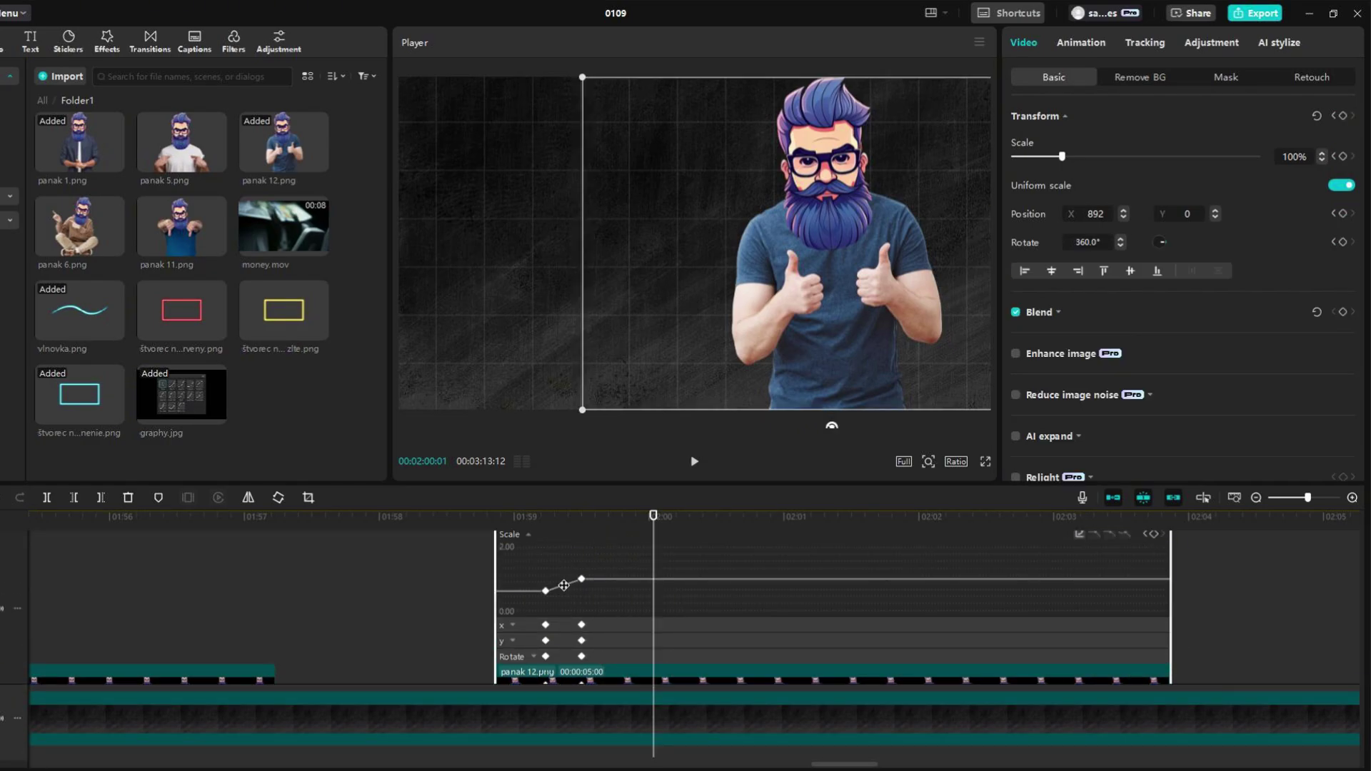
left_click(1079, 536)
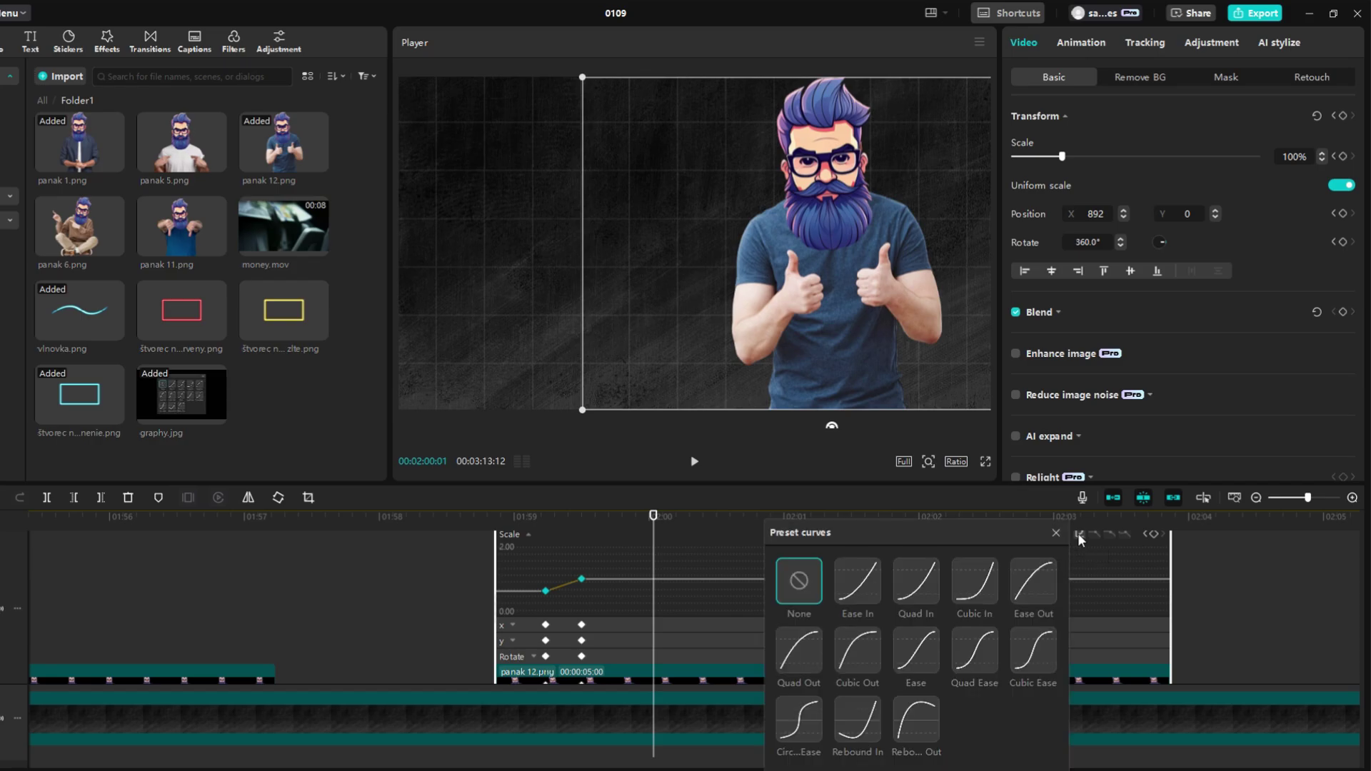
left_click(974, 661)
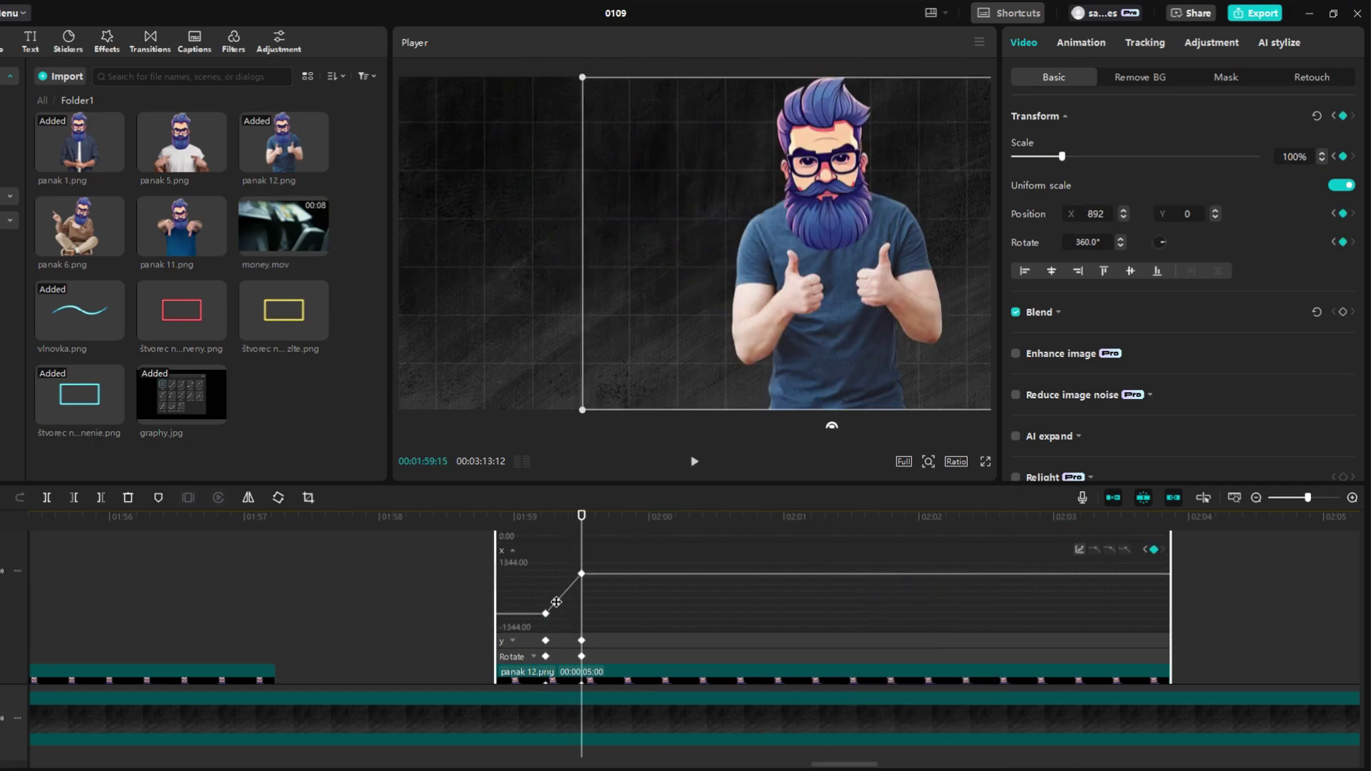
Step: Apply Quad Ease to the x and y position curves
right_click(558, 600)
left_click(609, 524)
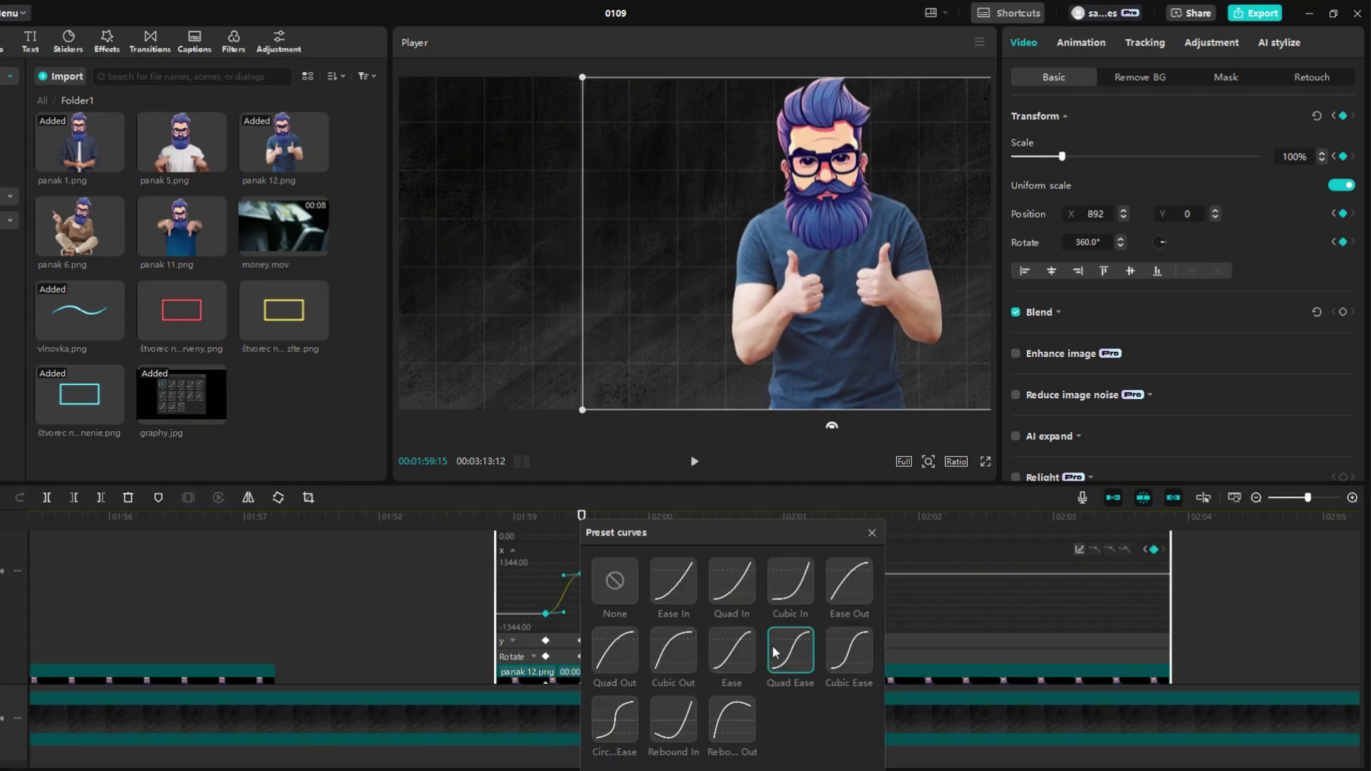
left_click(614, 650)
right_click(582, 633)
left_click(625, 634)
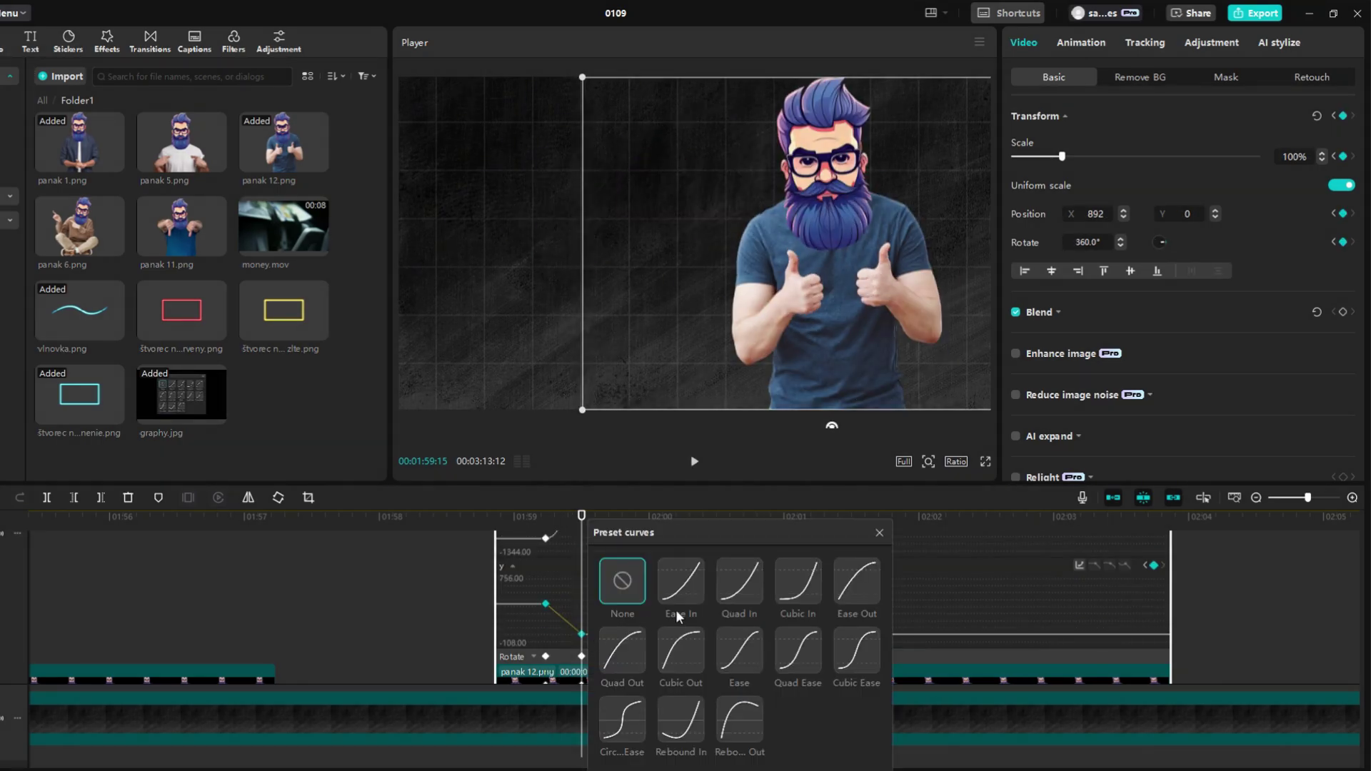
left_click(811, 665)
Step: Apply Quad Ease to the rotation curve and play the result
left_click(879, 533)
scroll(550, 628, "down", 1)
right_click(564, 631)
left_click(561, 641)
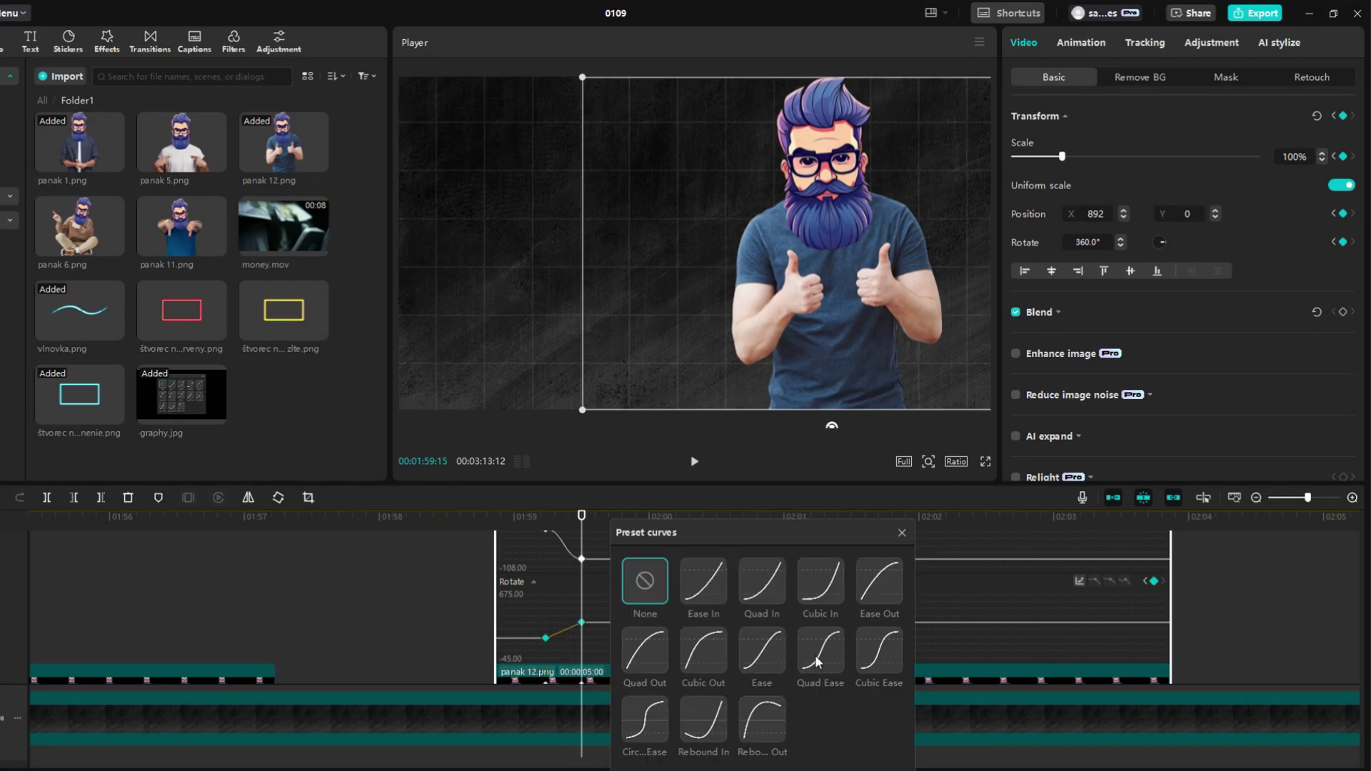
left_click(819, 661)
left_click(694, 461)
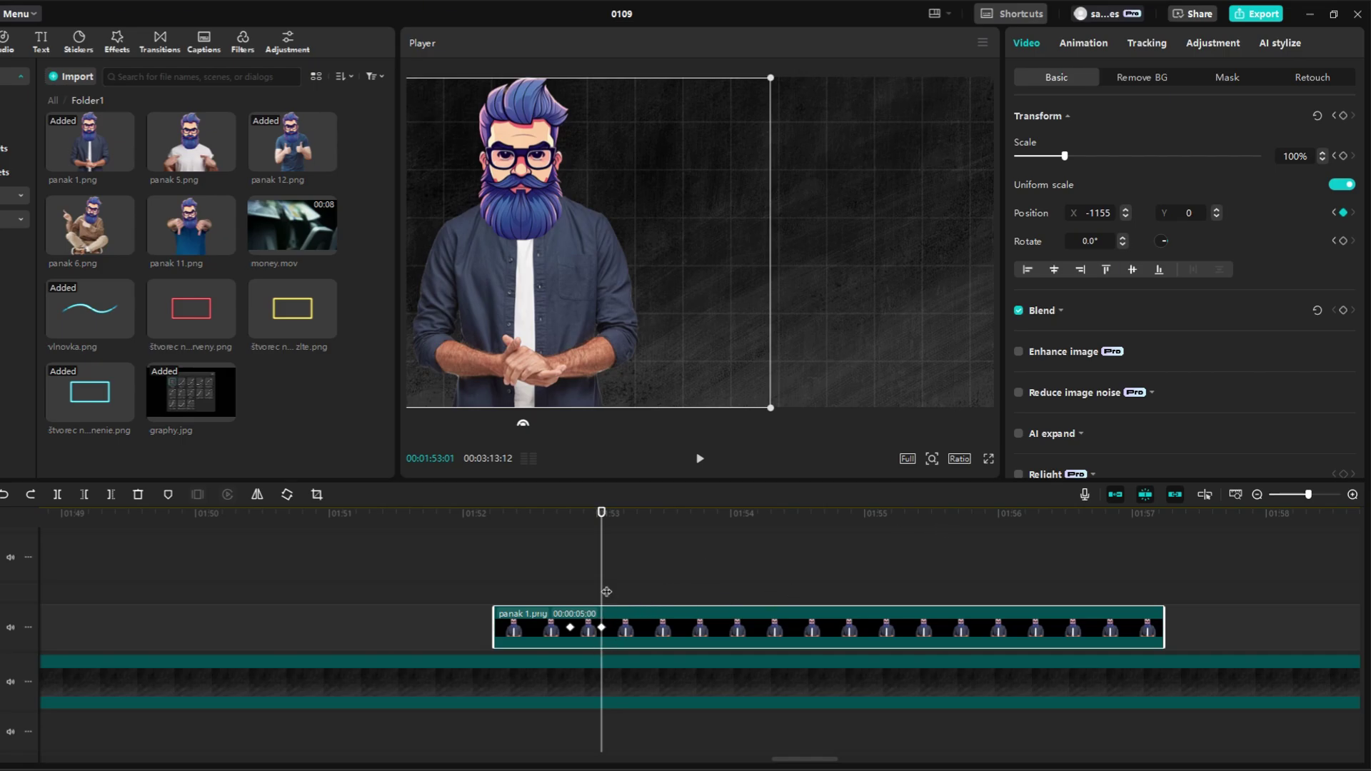
Step: Add a panak 1.png overshoot keyframe at 102% scale and X -1174, then rewind
key("Right")
key("Right")
key("Right")
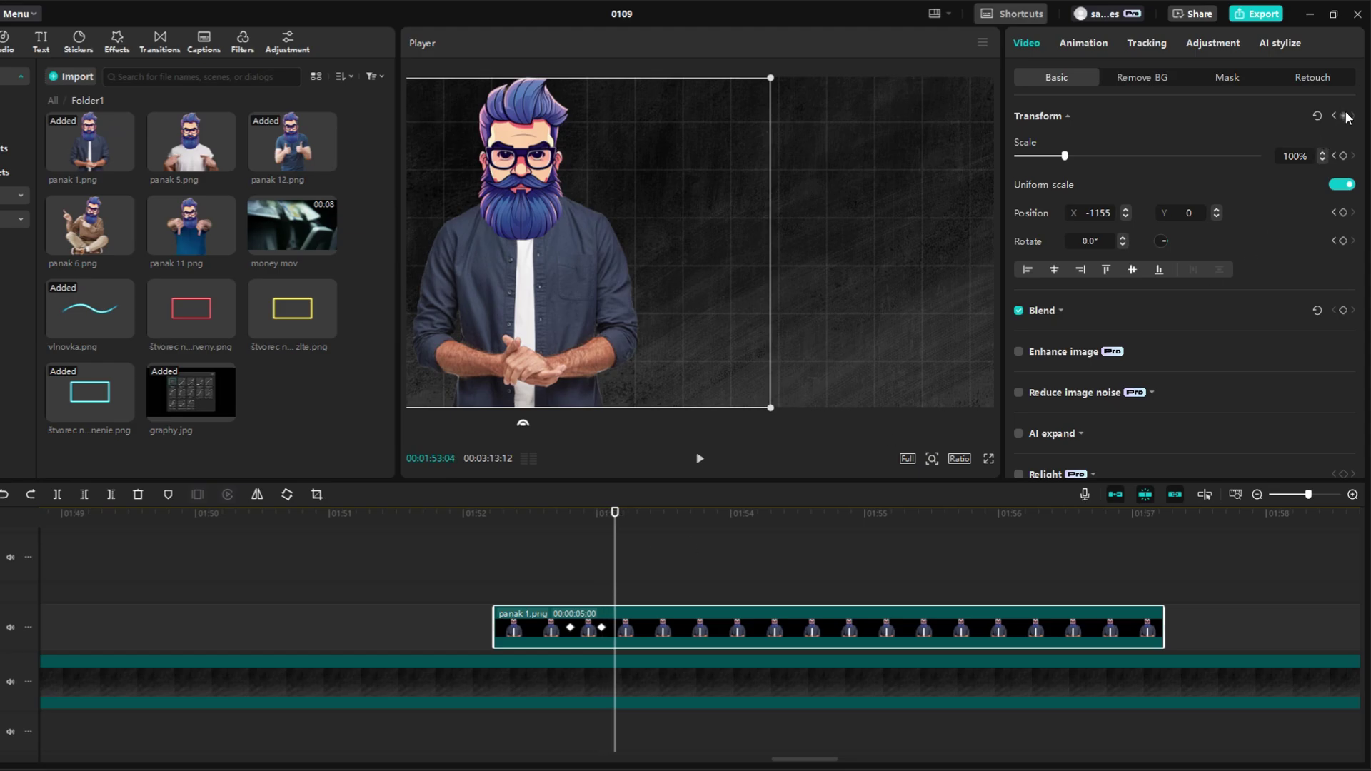
left_click(1345, 116)
key("Left")
key("Left")
key("Left")
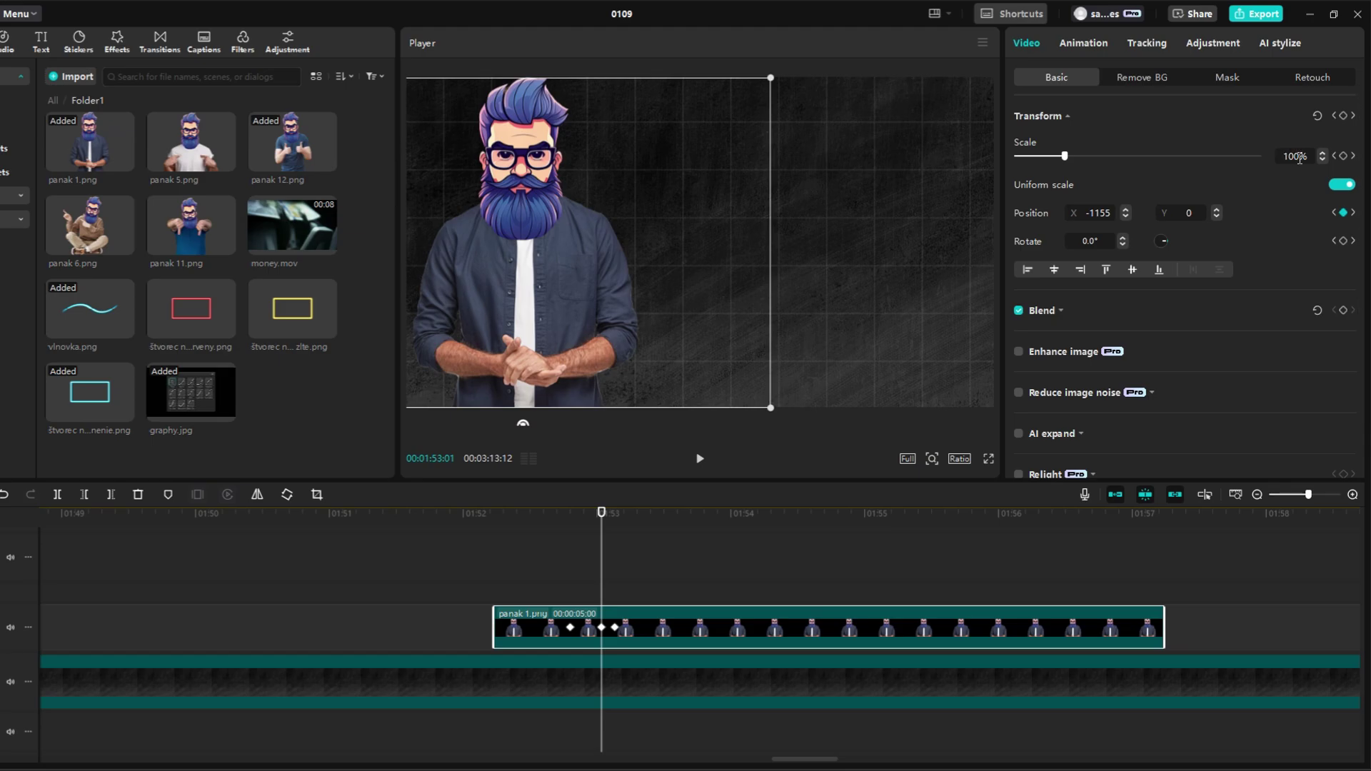
key("Return")
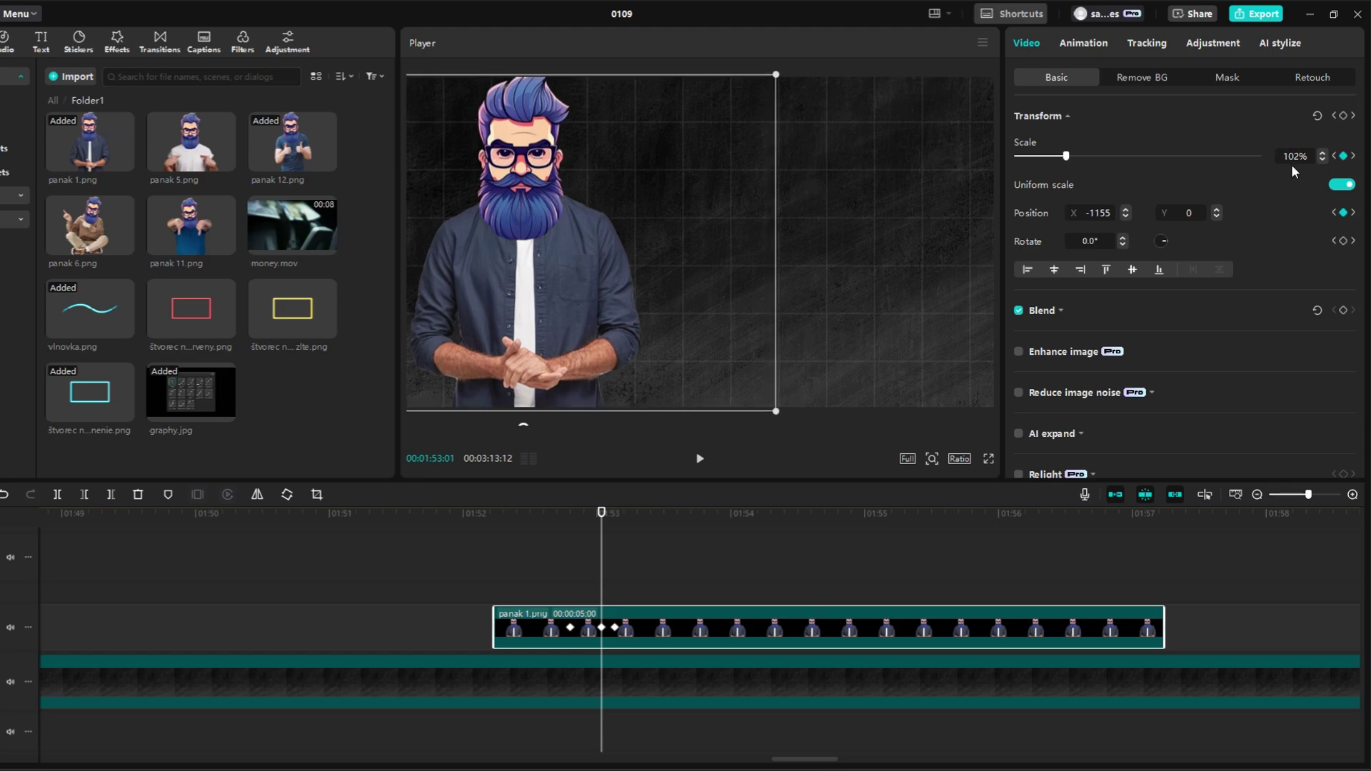
left_click(1124, 216)
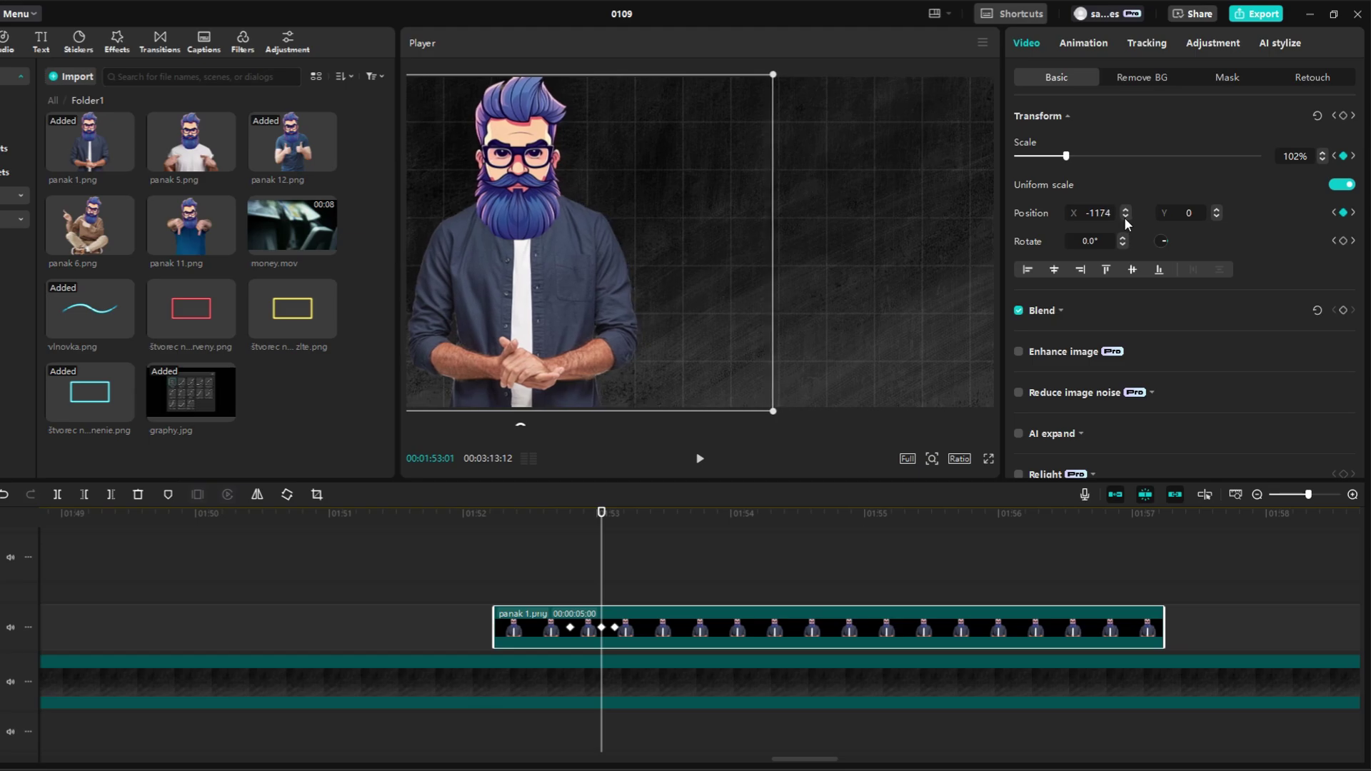
mouse_move(604, 565)
left_mouse_down()
mouse_move(621, 569)
mouse_move(598, 569)
left_mouse_up()
left_click(575, 591)
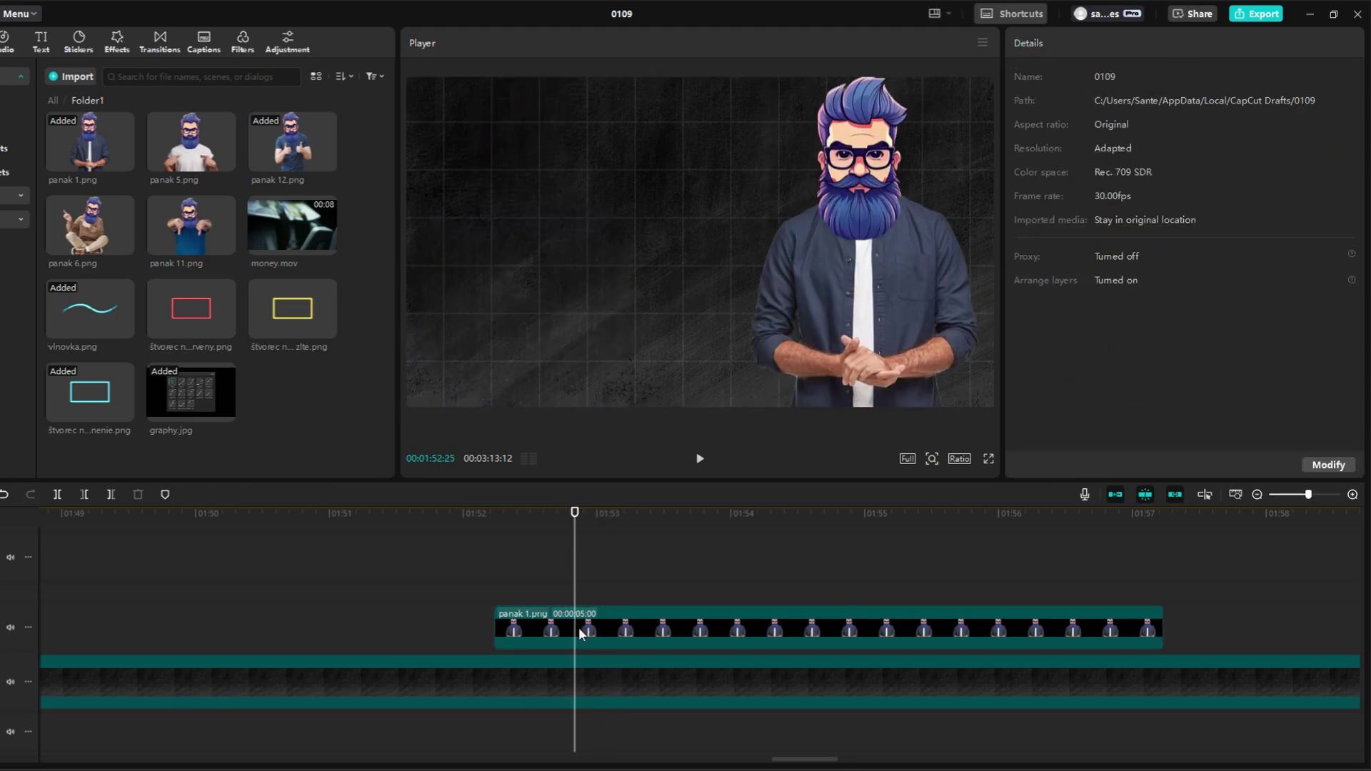
Step: Convert panak 1.png into a compound clip and enable Motion blur at 35
scroll(534, 642, "up", 1)
right_click(534, 657)
left_click(596, 412)
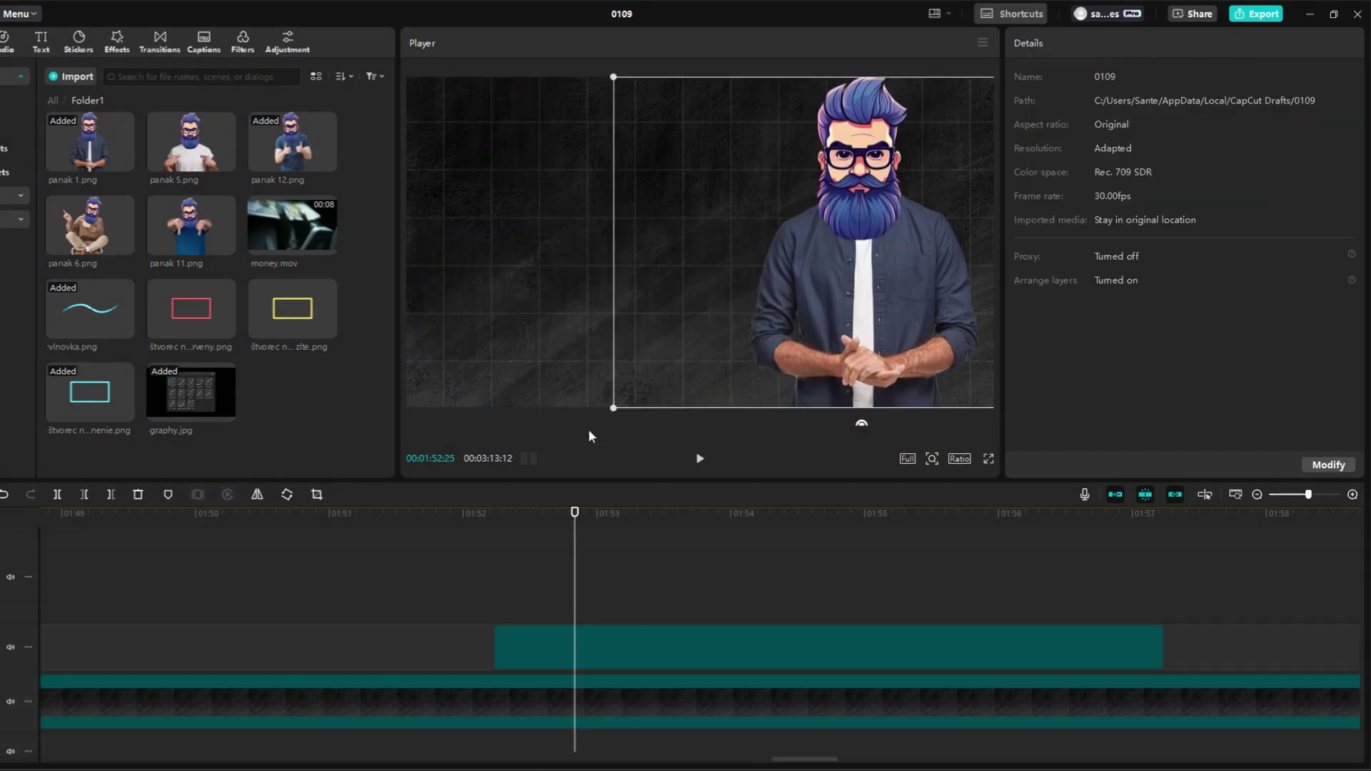
left_click(619, 648)
scroll(1071, 357, "down", 4)
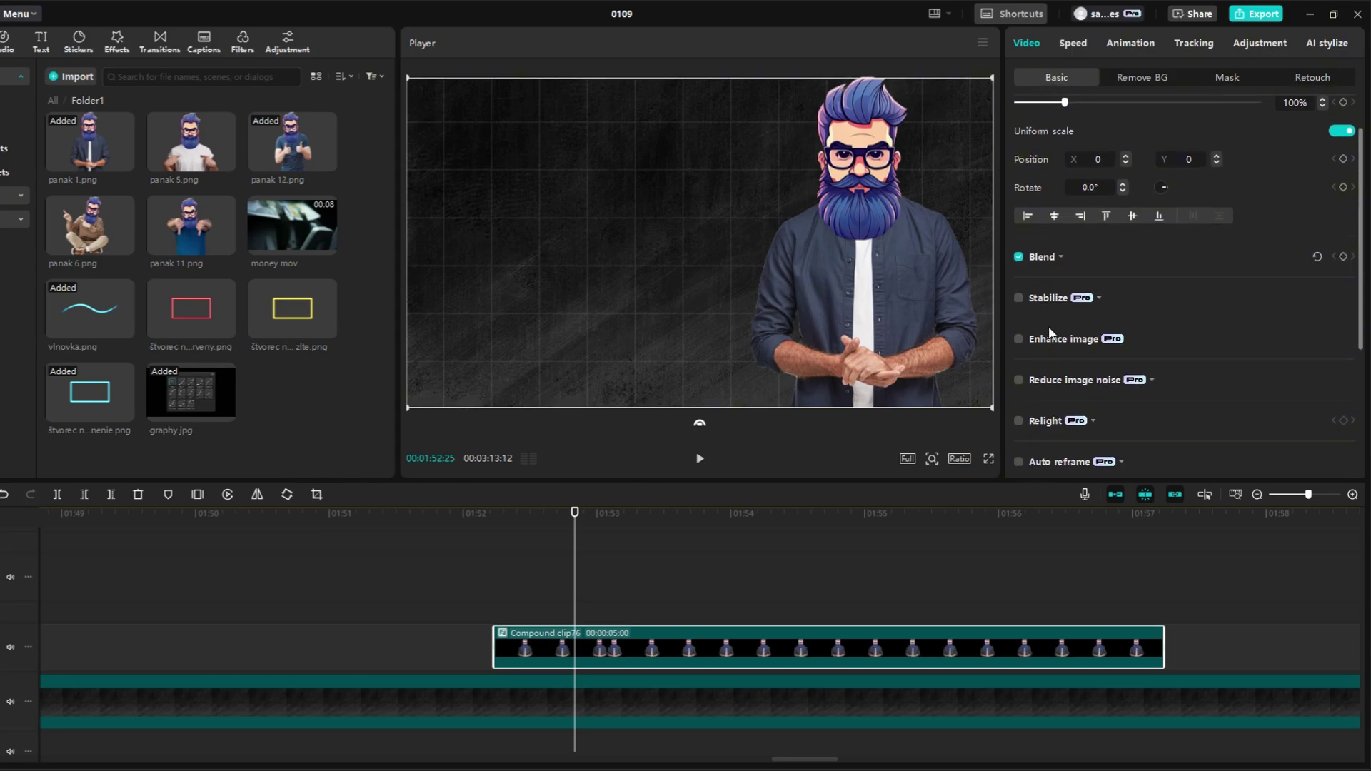
scroll(1039, 346, "down", 3)
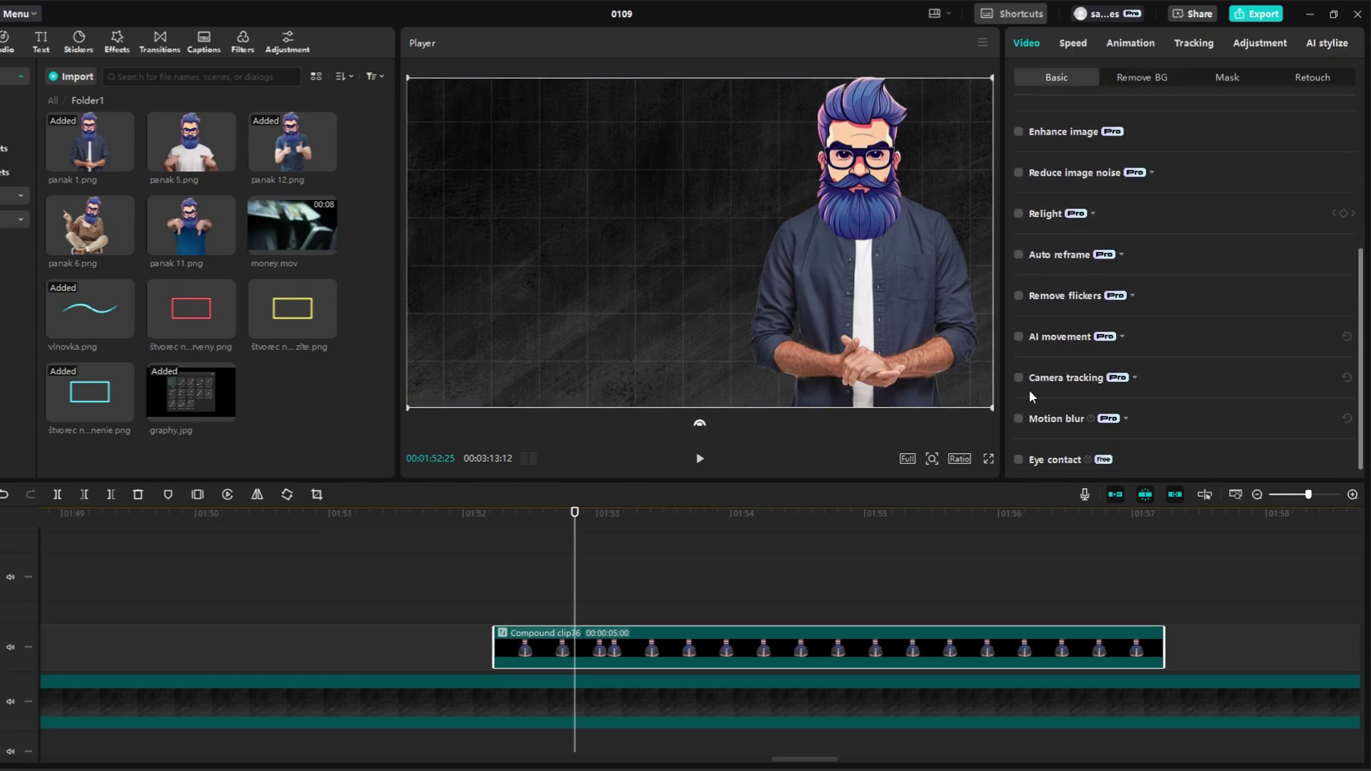
left_click(1019, 419)
scroll(1064, 407, "down", 1)
left_click_drag(1255, 405, 1089, 404)
Step: Play the slide from its start to check the motion blur
left_click(700, 458)
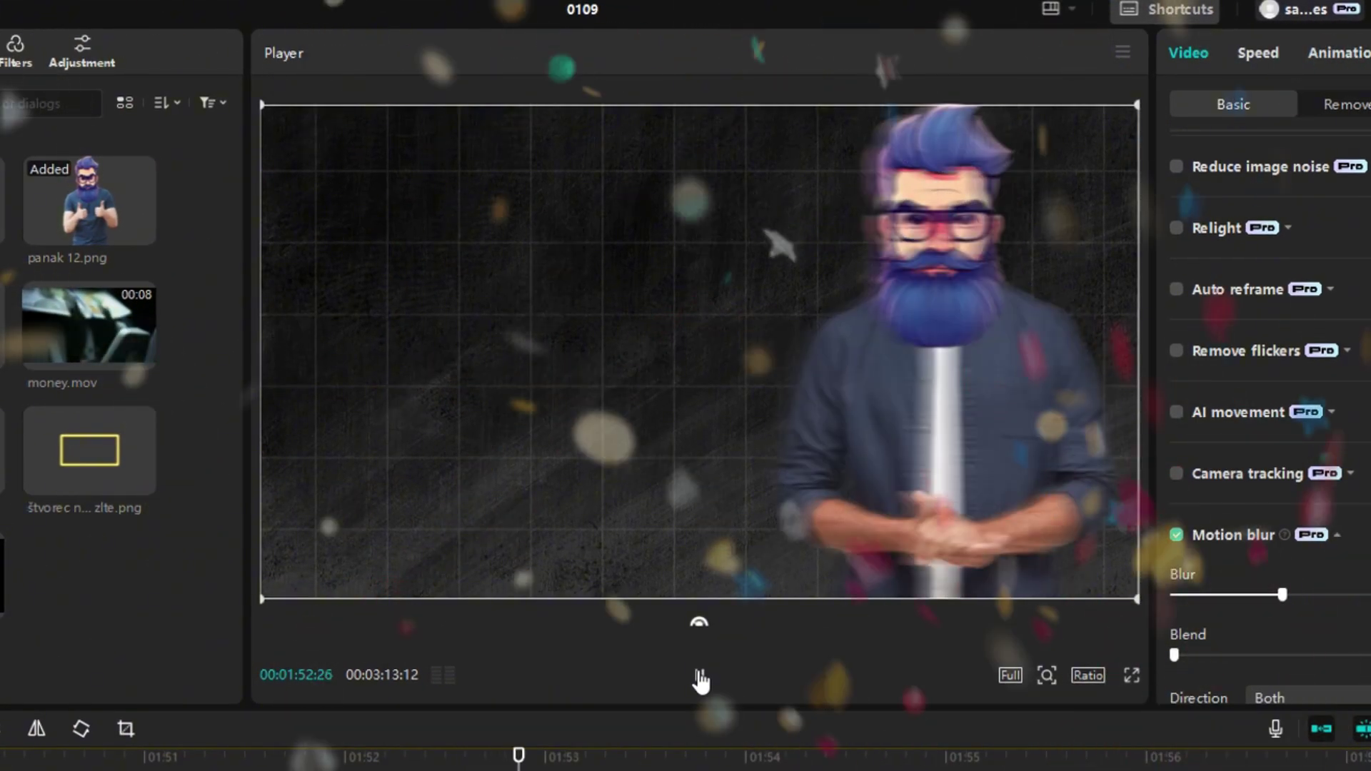
left_click(539, 739)
left_click(437, 757)
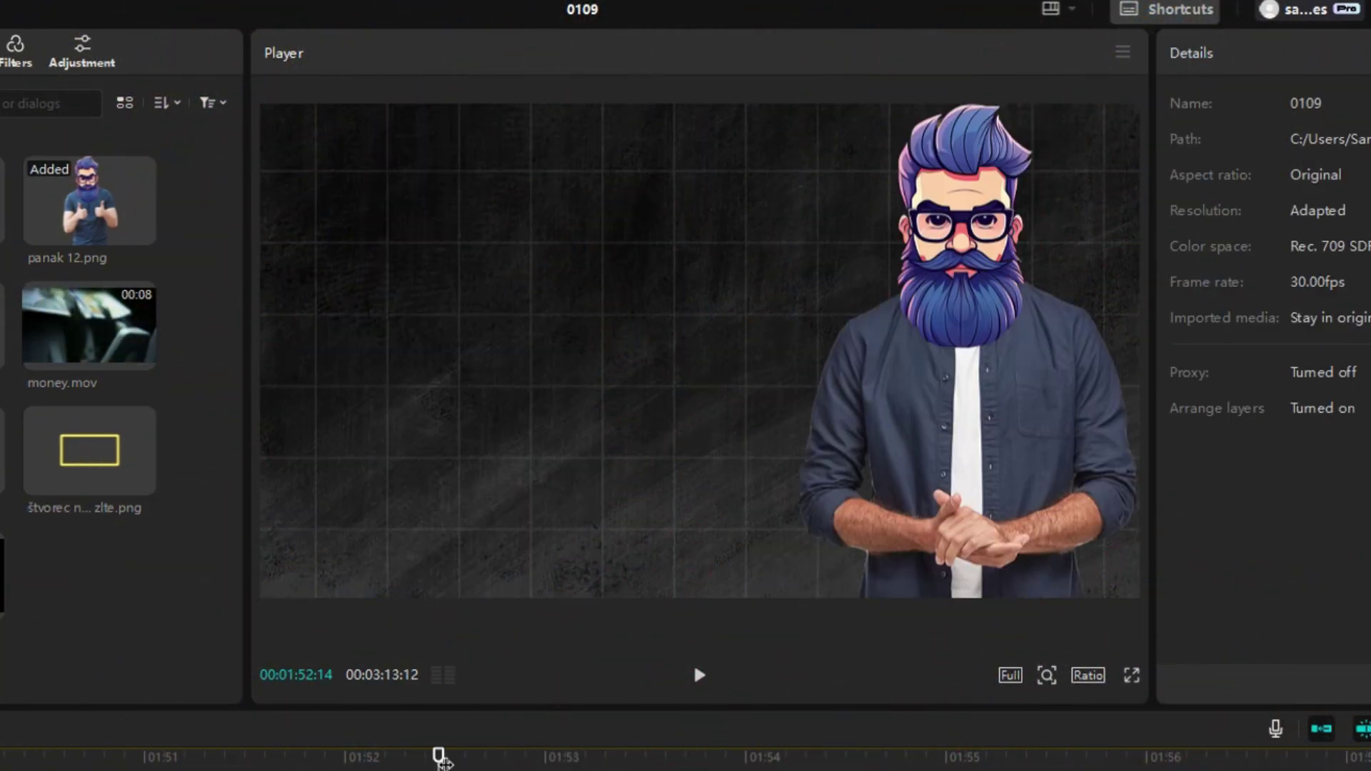
left_click(699, 675)
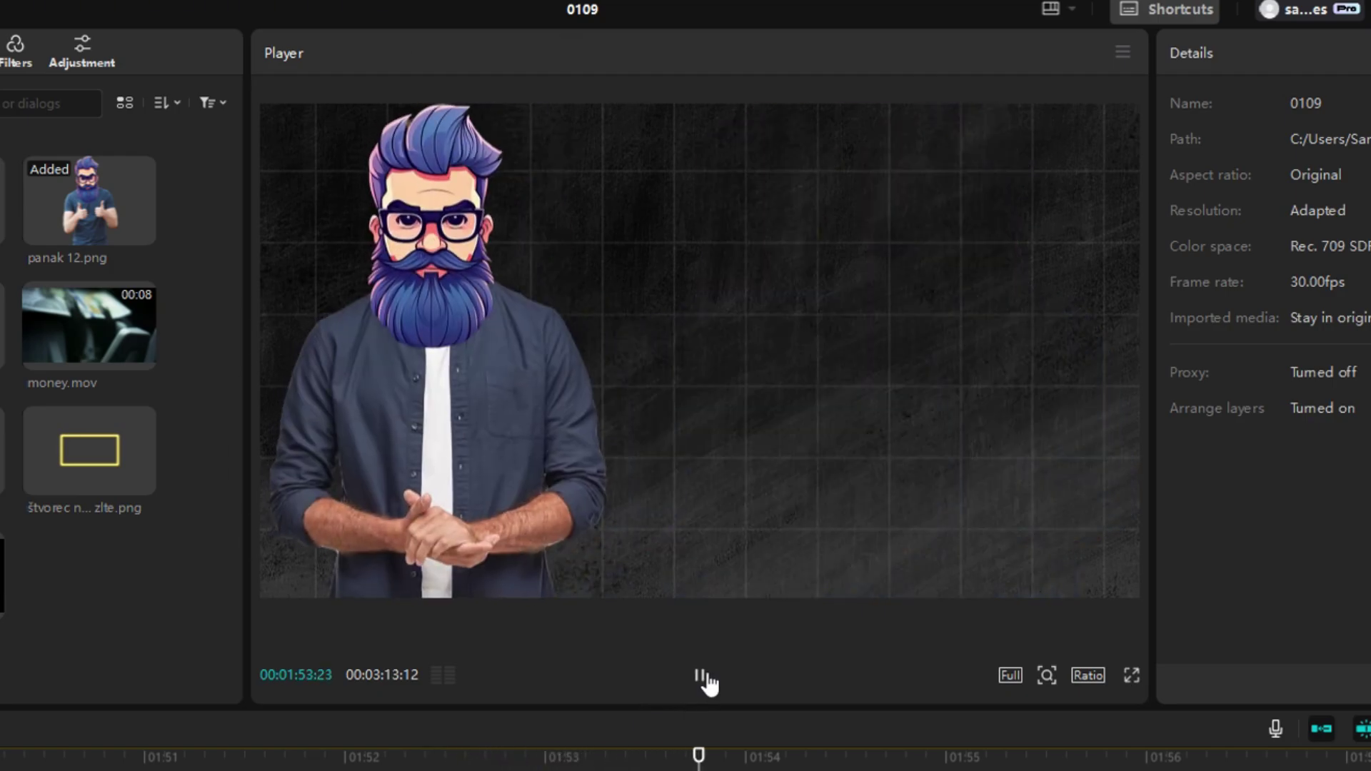
left_click(705, 679)
left_click(433, 755)
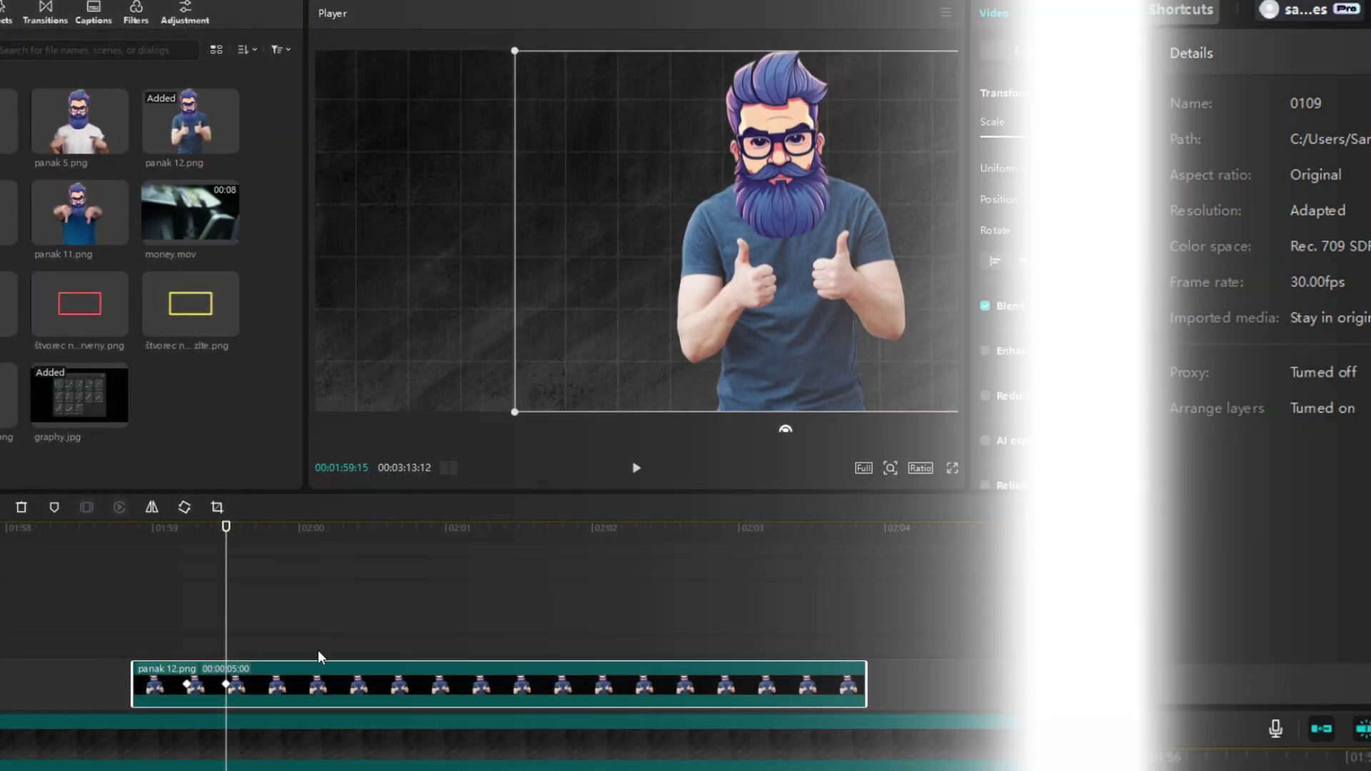
Step: Add a resting keyframe at 100% scale and 360° where panak 12.png's bounce settles
key("Right")
key("Right")
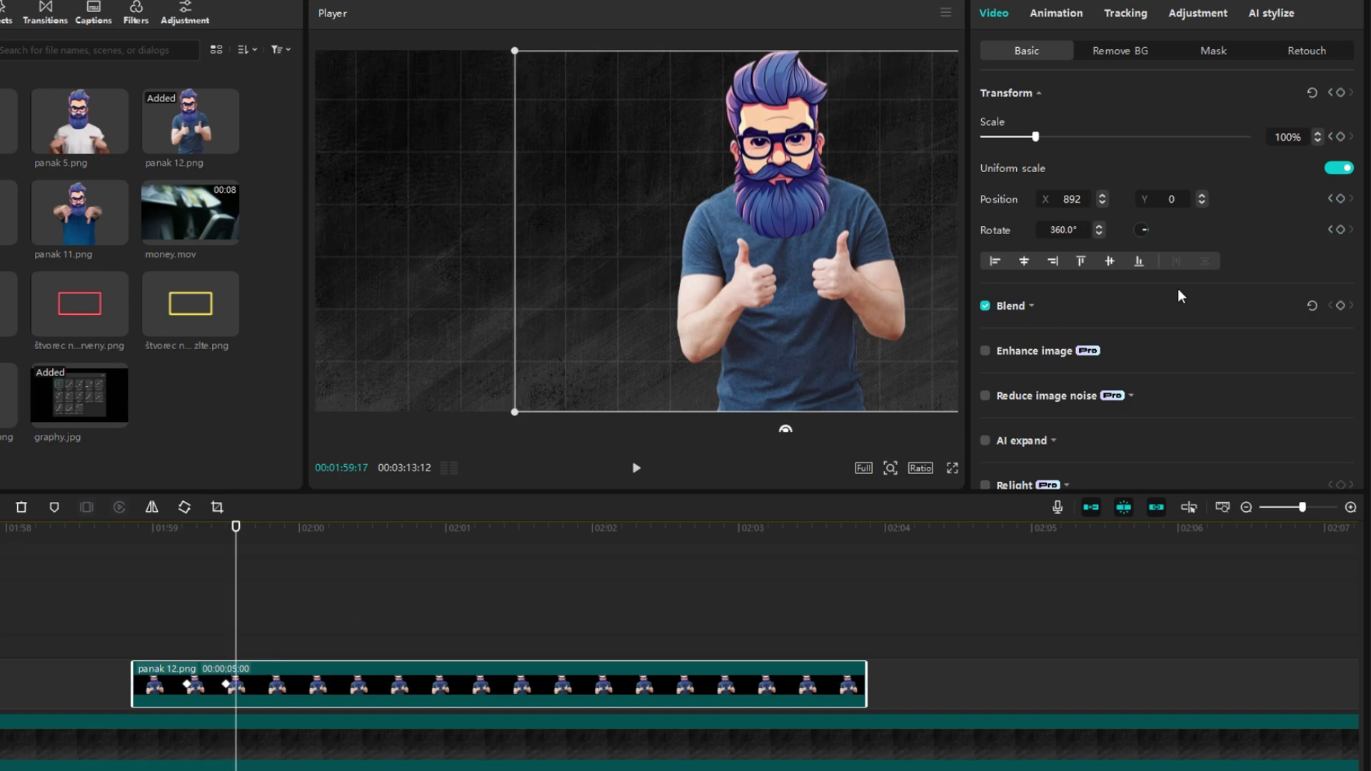
key("Right")
key("Right")
key("Right")
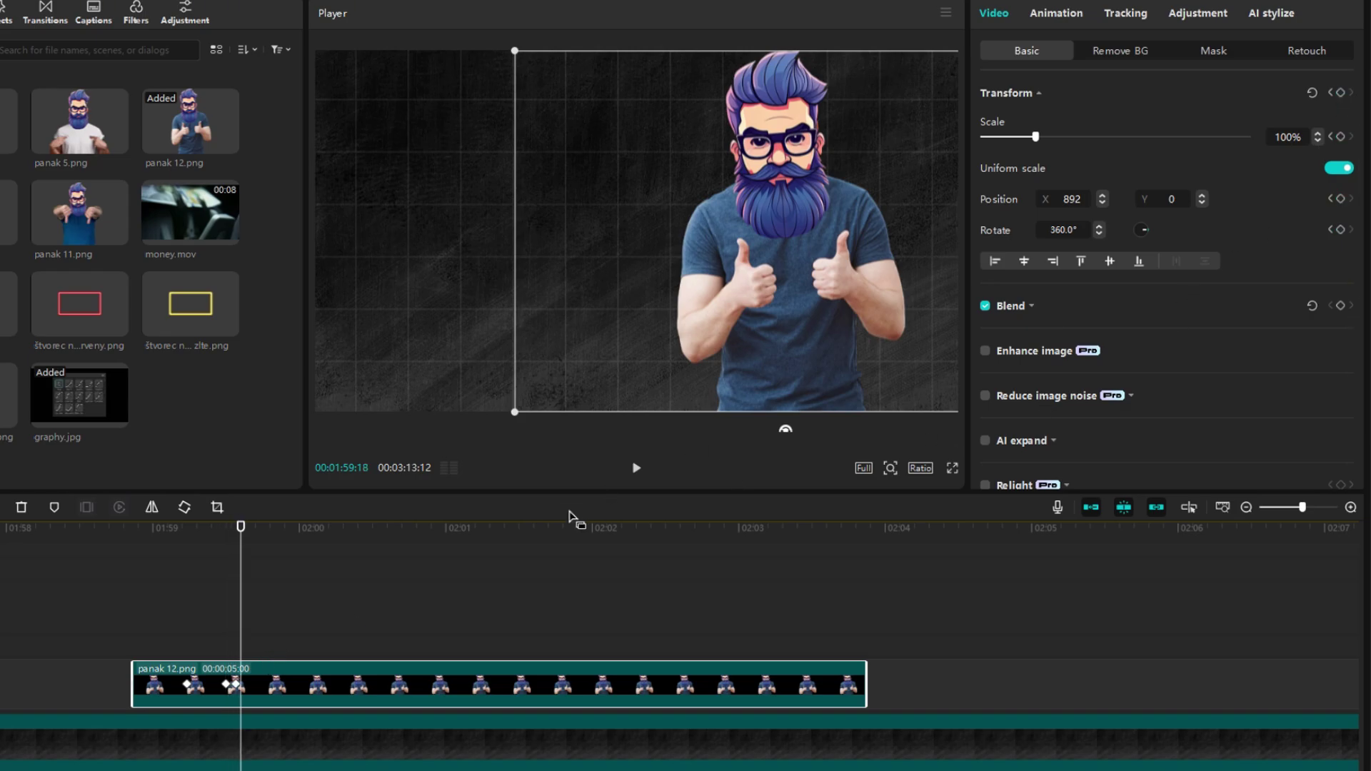
left_click(1341, 93)
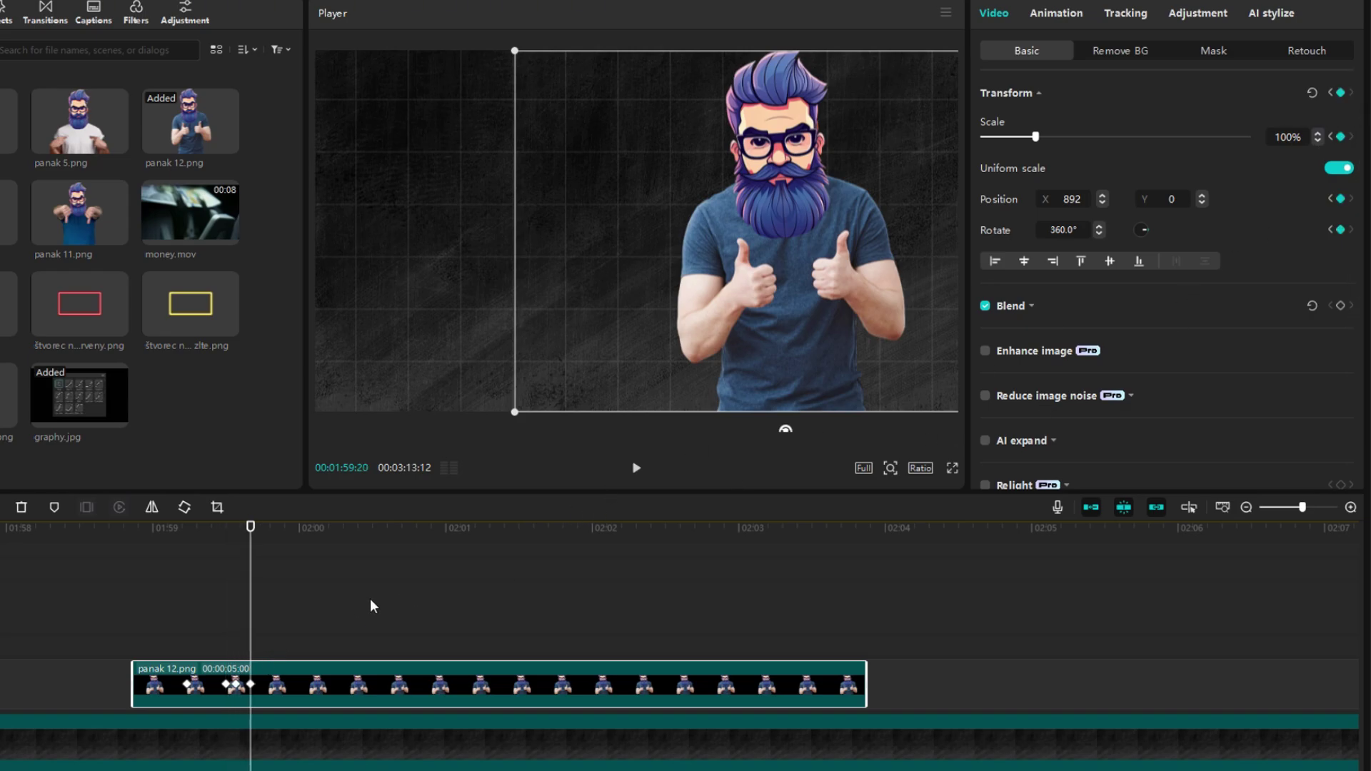
Step: Set the overshoot keyframes to 102% with 362° and 98% with 359°
mouse_move(248, 629)
left_mouse_down()
mouse_move(214, 634)
mouse_move(225, 635)
left_mouse_up()
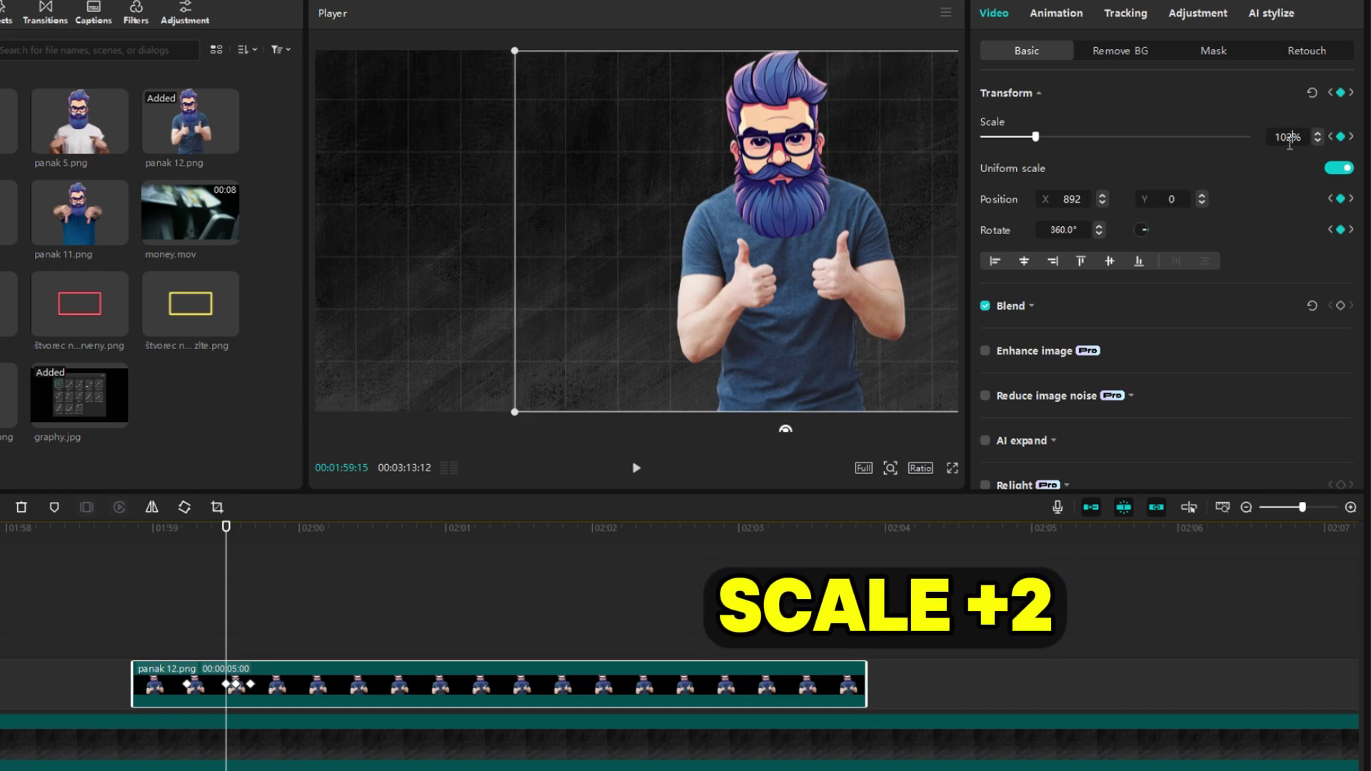
scroll(1290, 136, "up", 2)
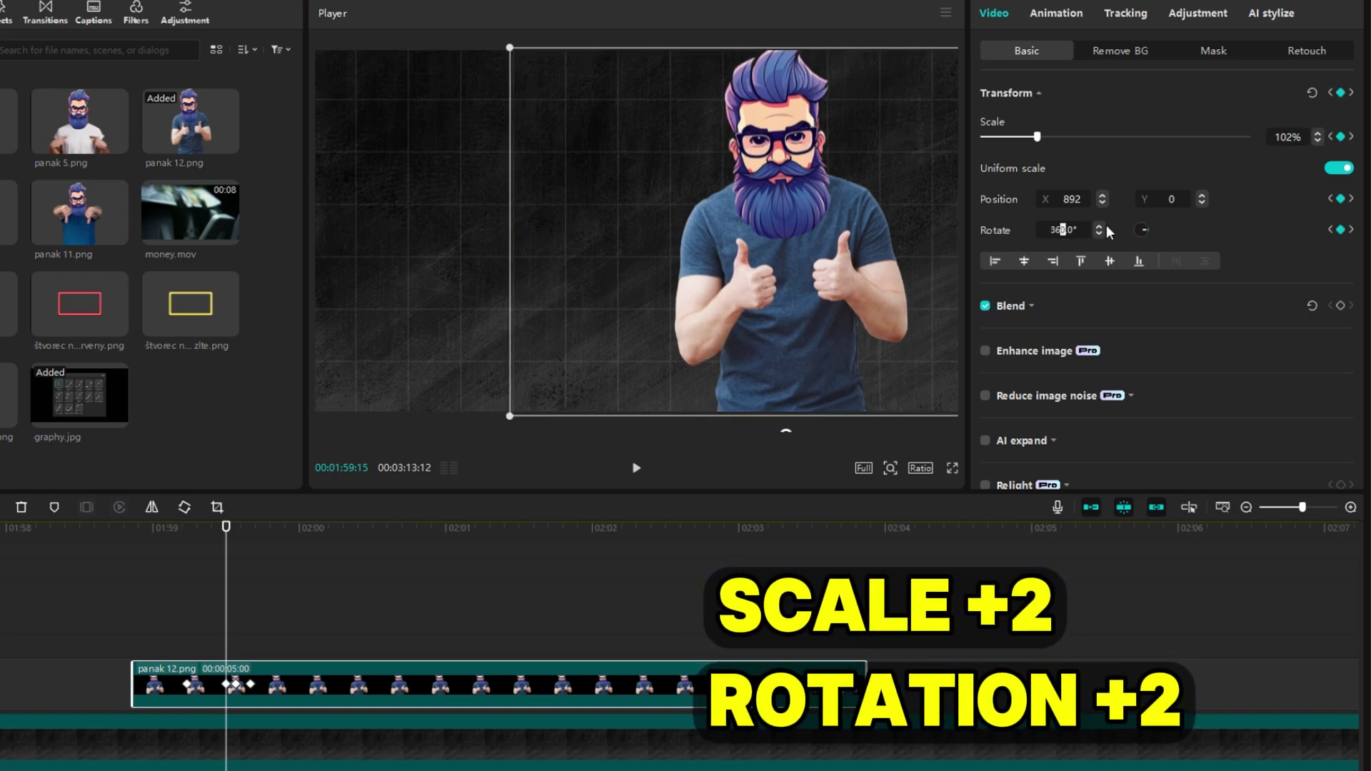
scroll(1107, 225, "up", 2)
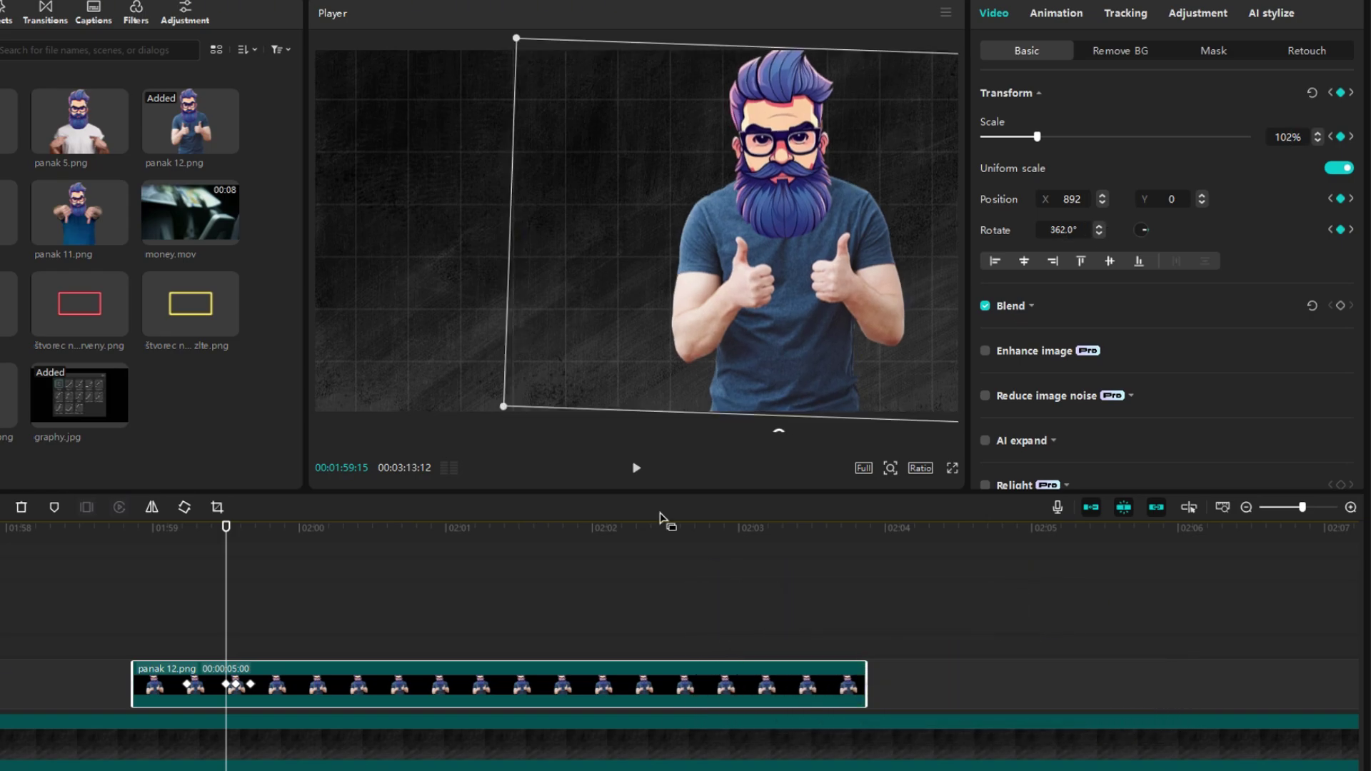
key("Right")
key("Right")
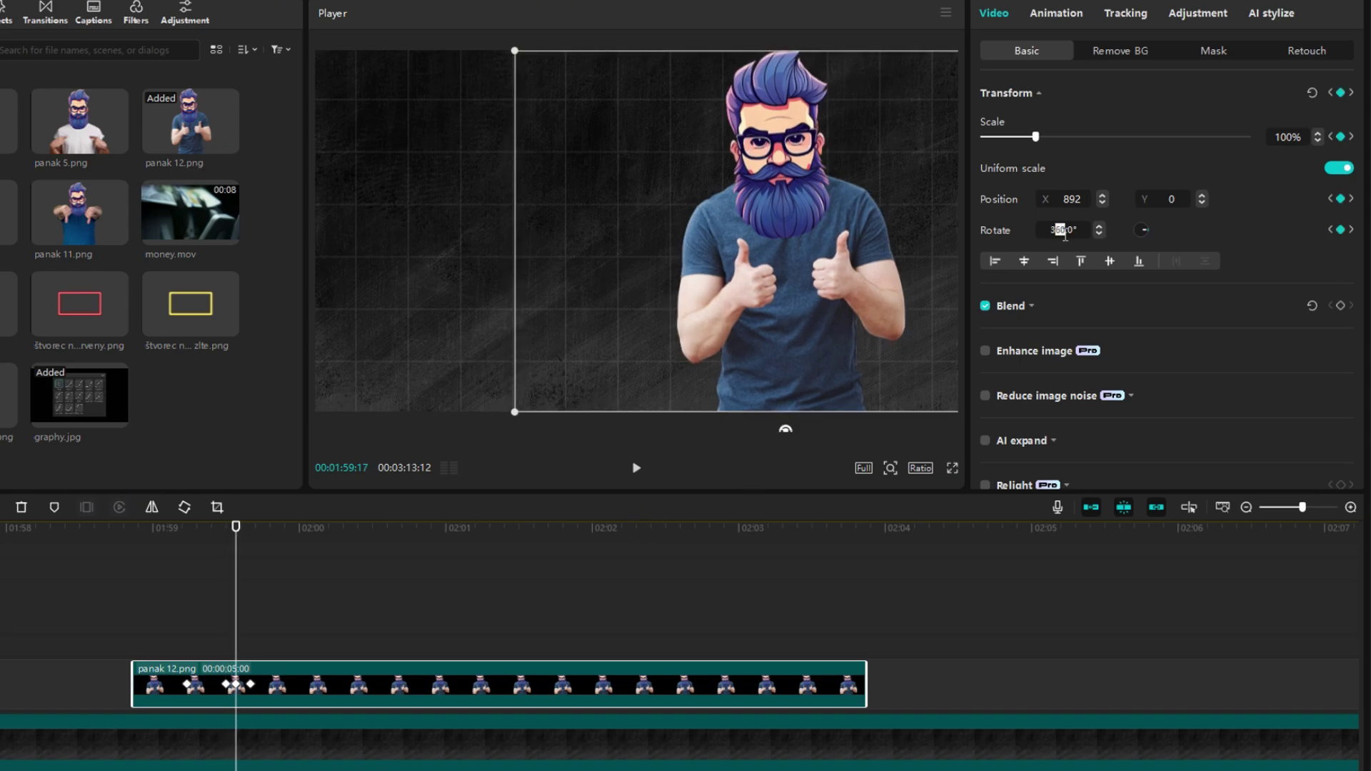
scroll(1101, 229, "down", 1)
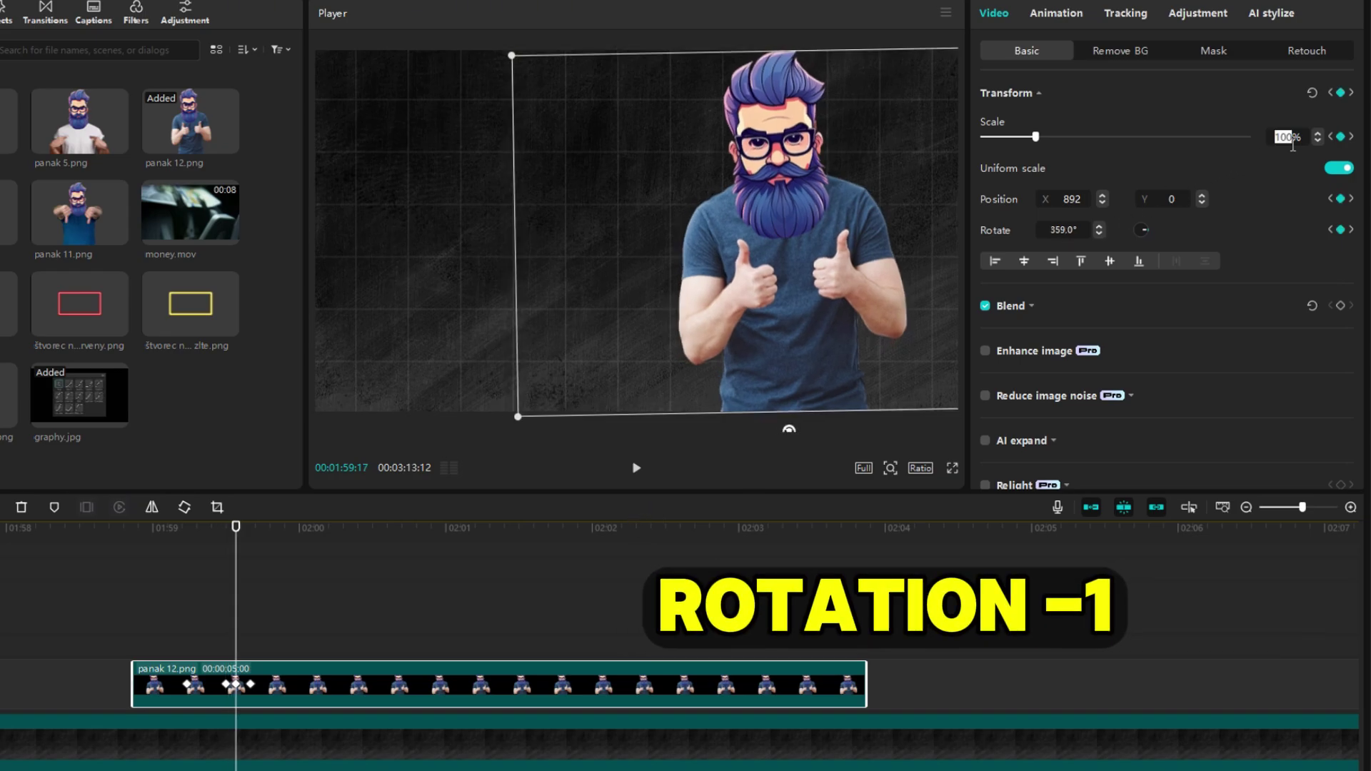
scroll(1292, 143, "down", 2)
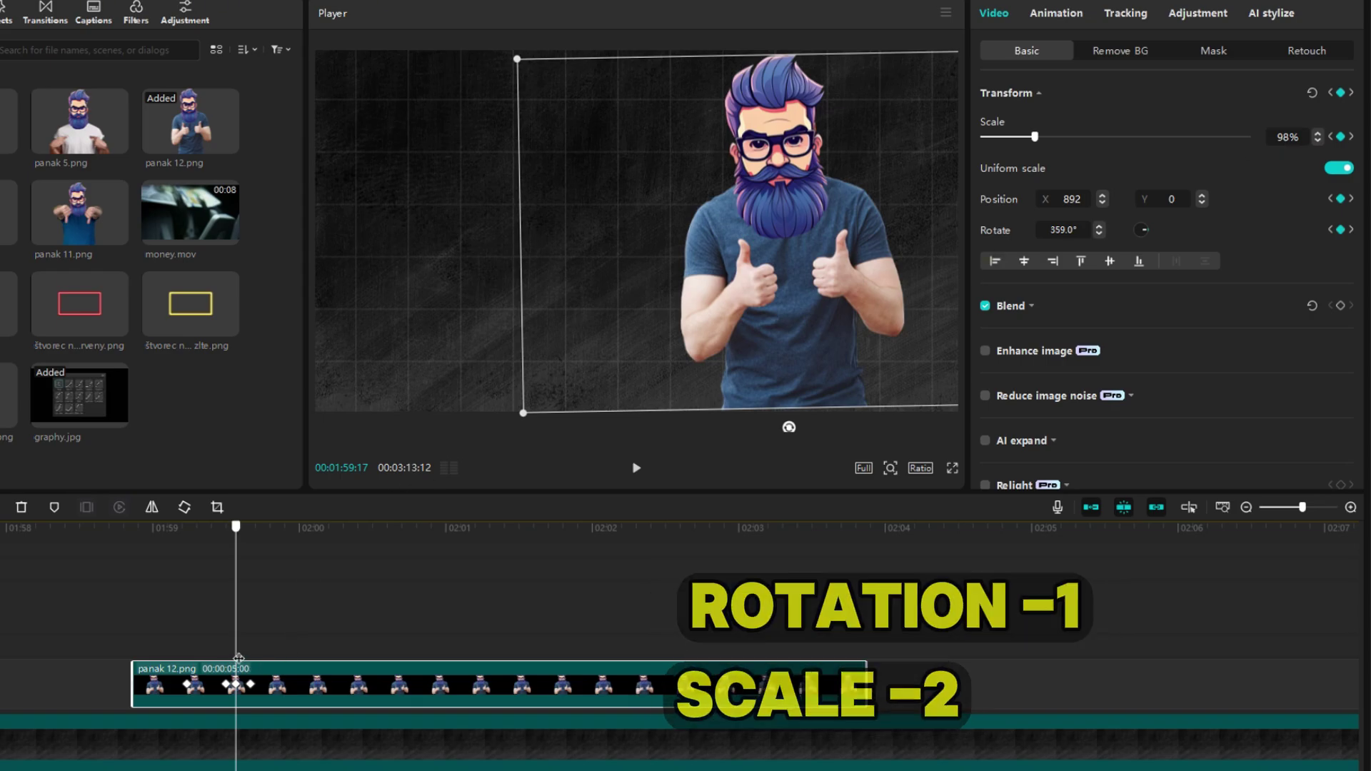
left_click_drag(239, 657, 362, 658)
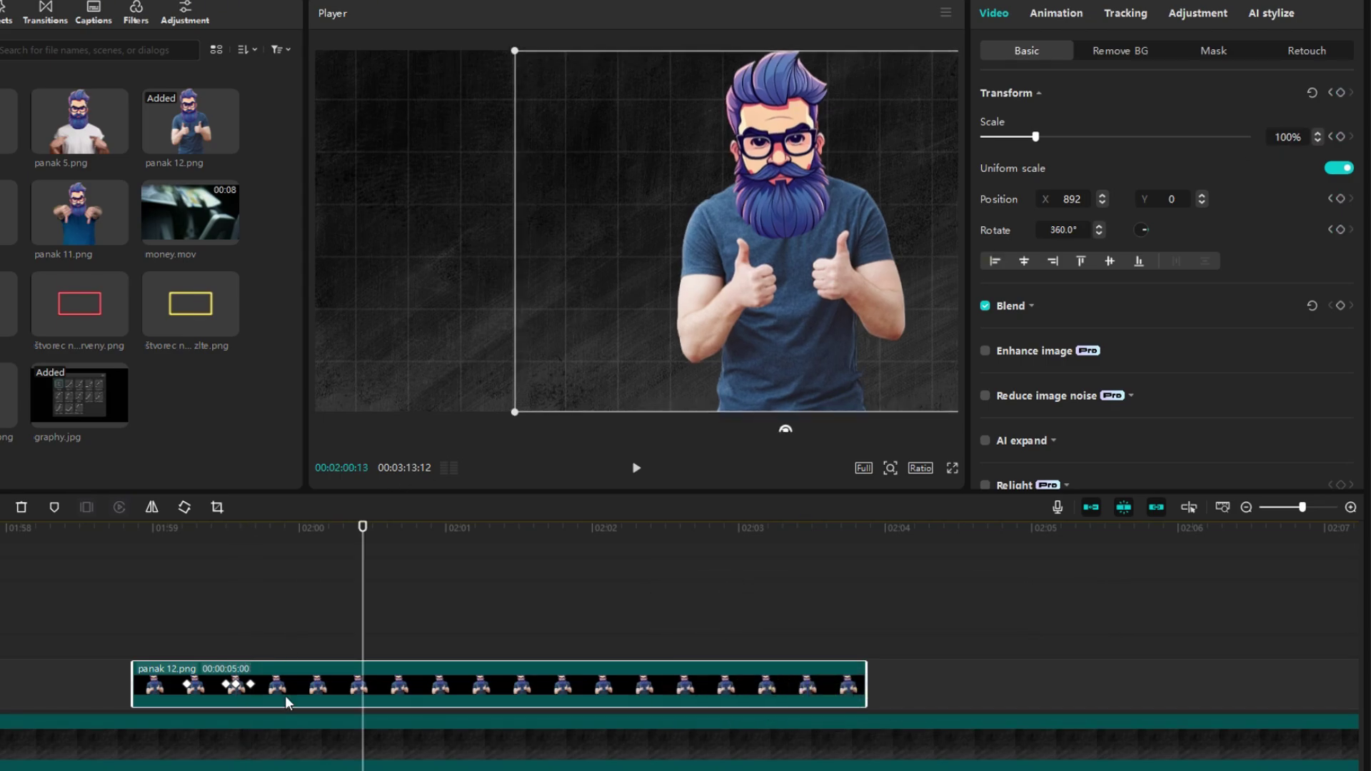
Step: Merge panak 12.png into Compound clip77 and turn on Motion blur at 40
right_click(285, 695)
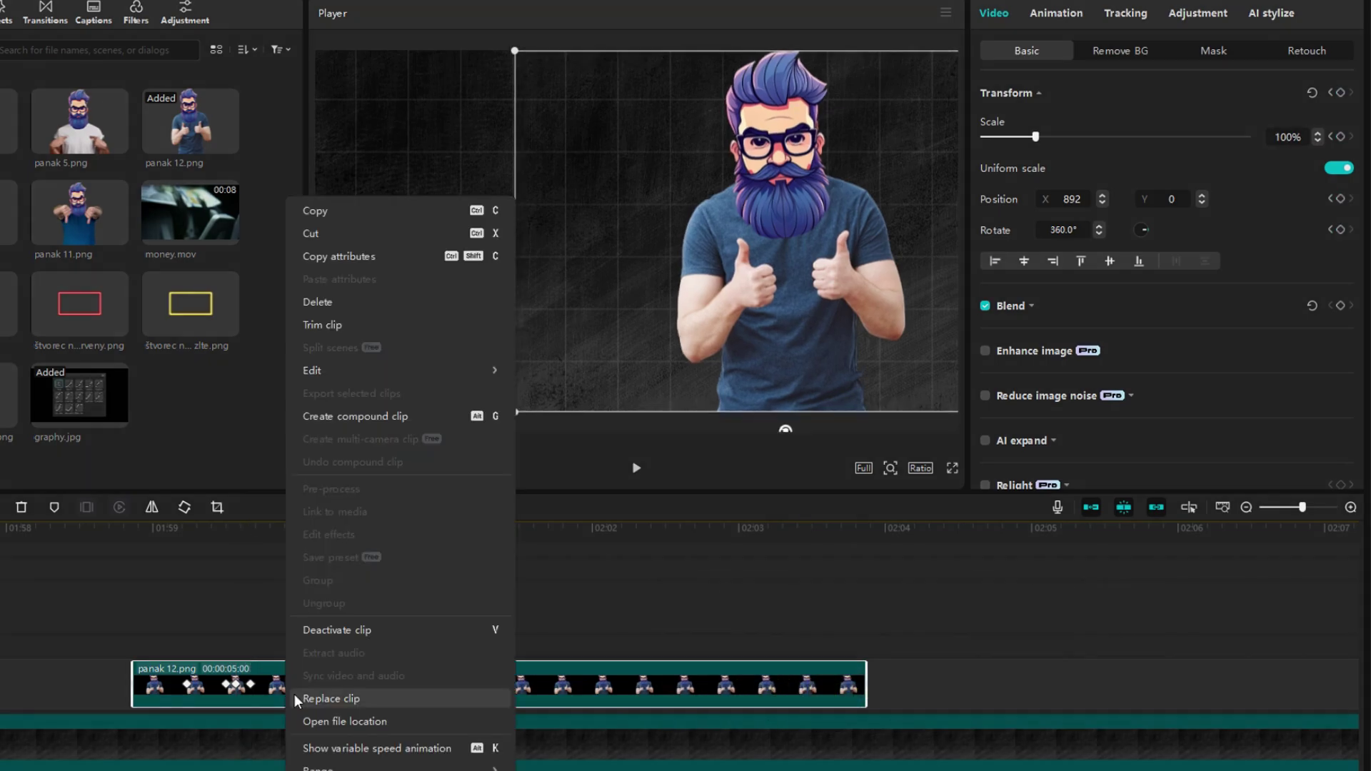
left_click(369, 418)
scroll(1072, 386, "down", 5)
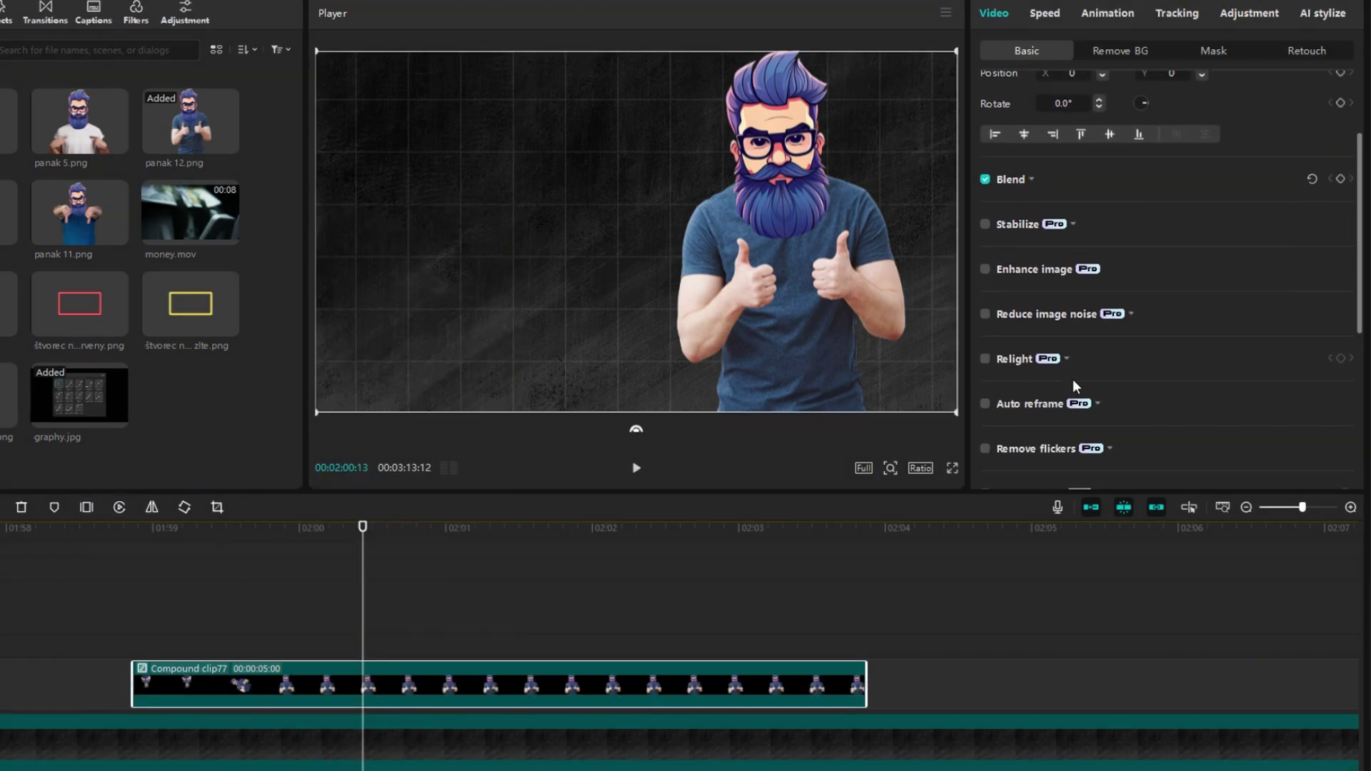
left_click(986, 412)
left_click_drag(1048, 395, 1088, 395)
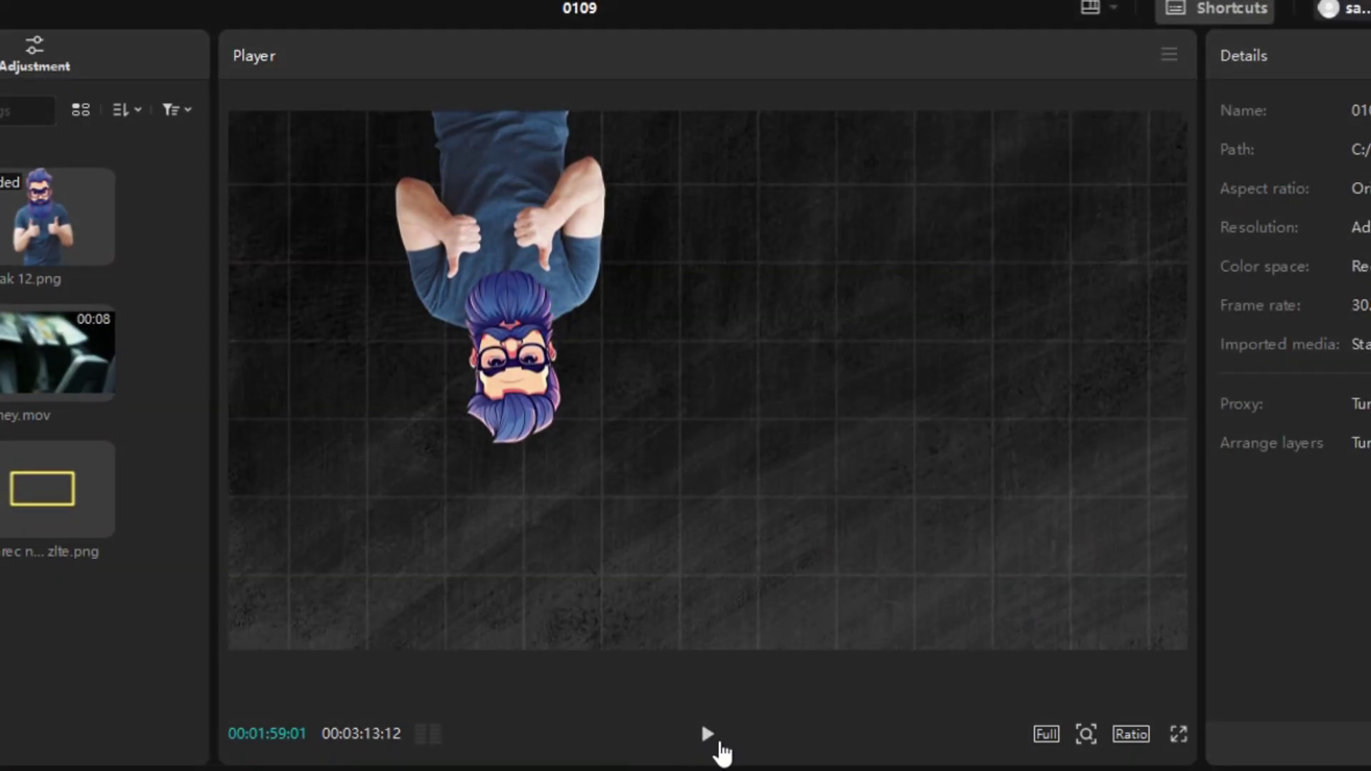
left_click(637, 471)
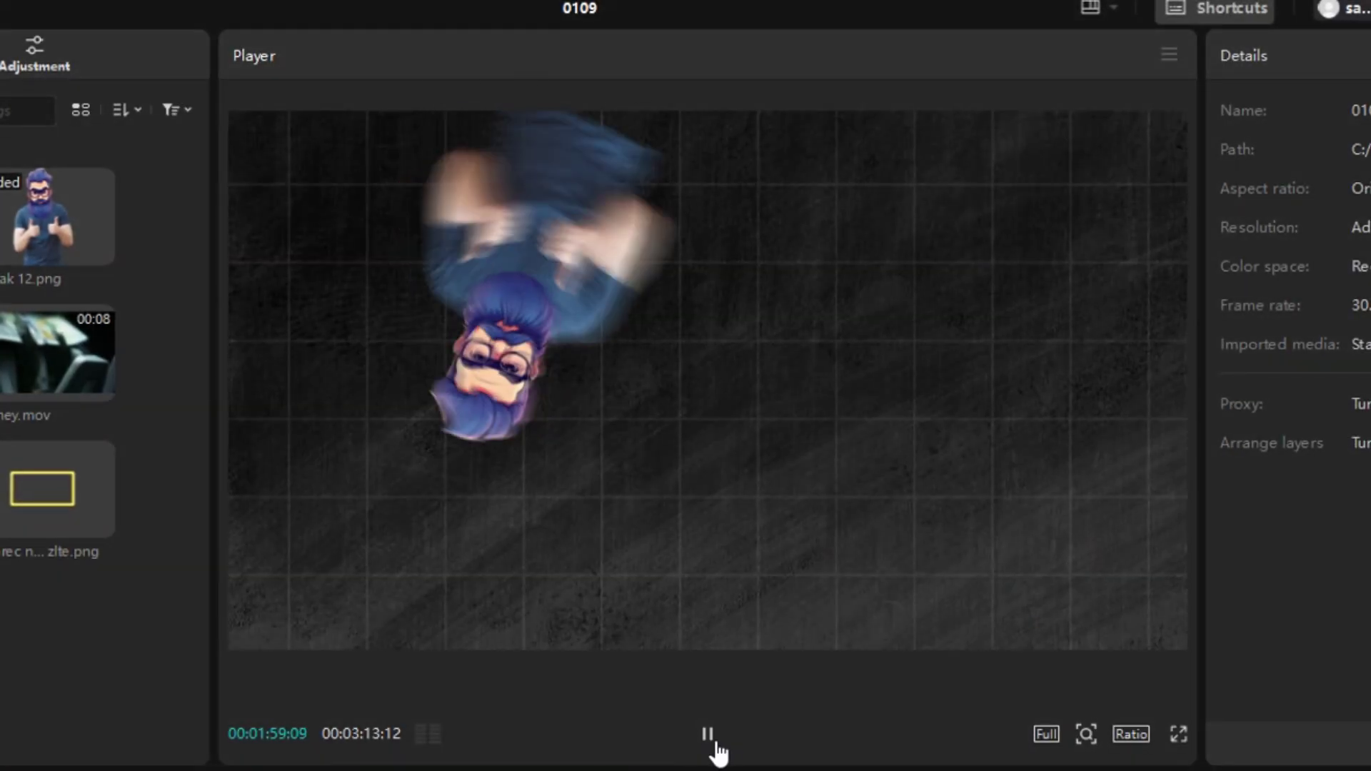